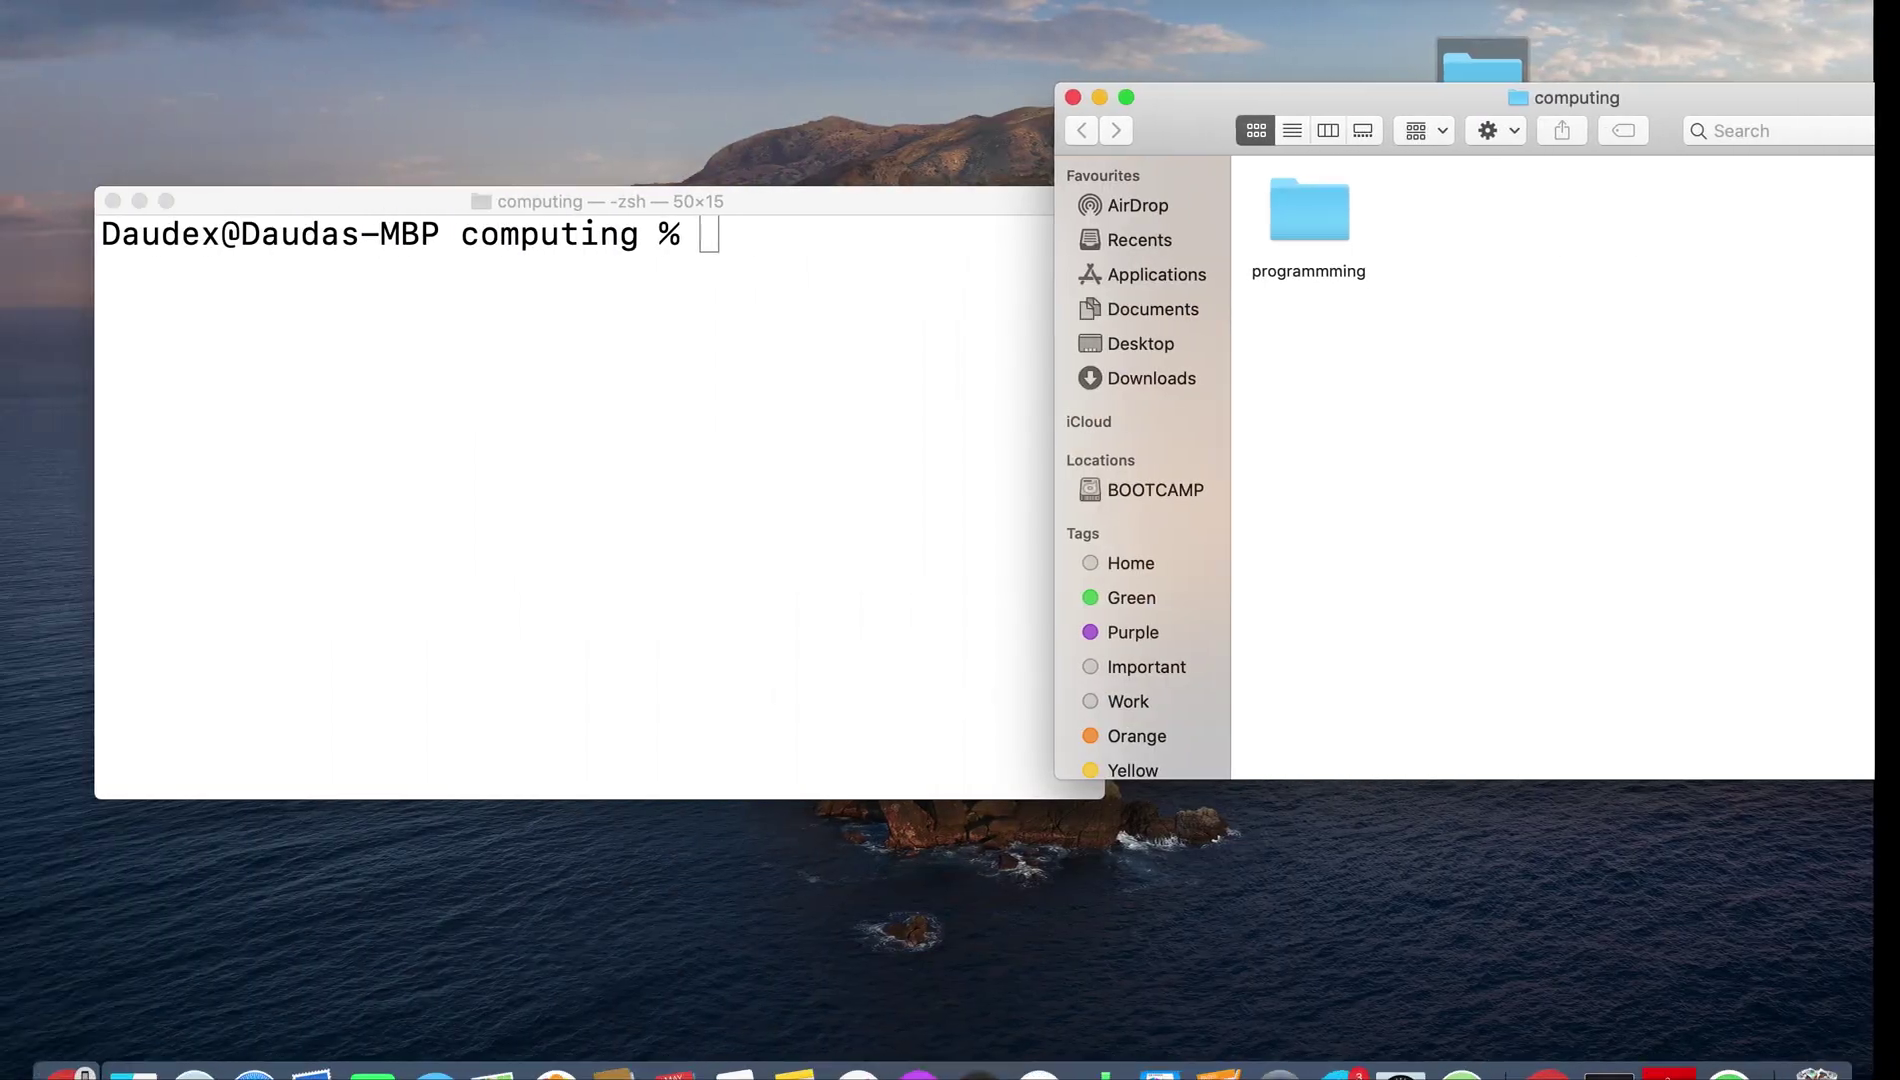
{"action": "left_click", "coordinate": [1131, 765]}
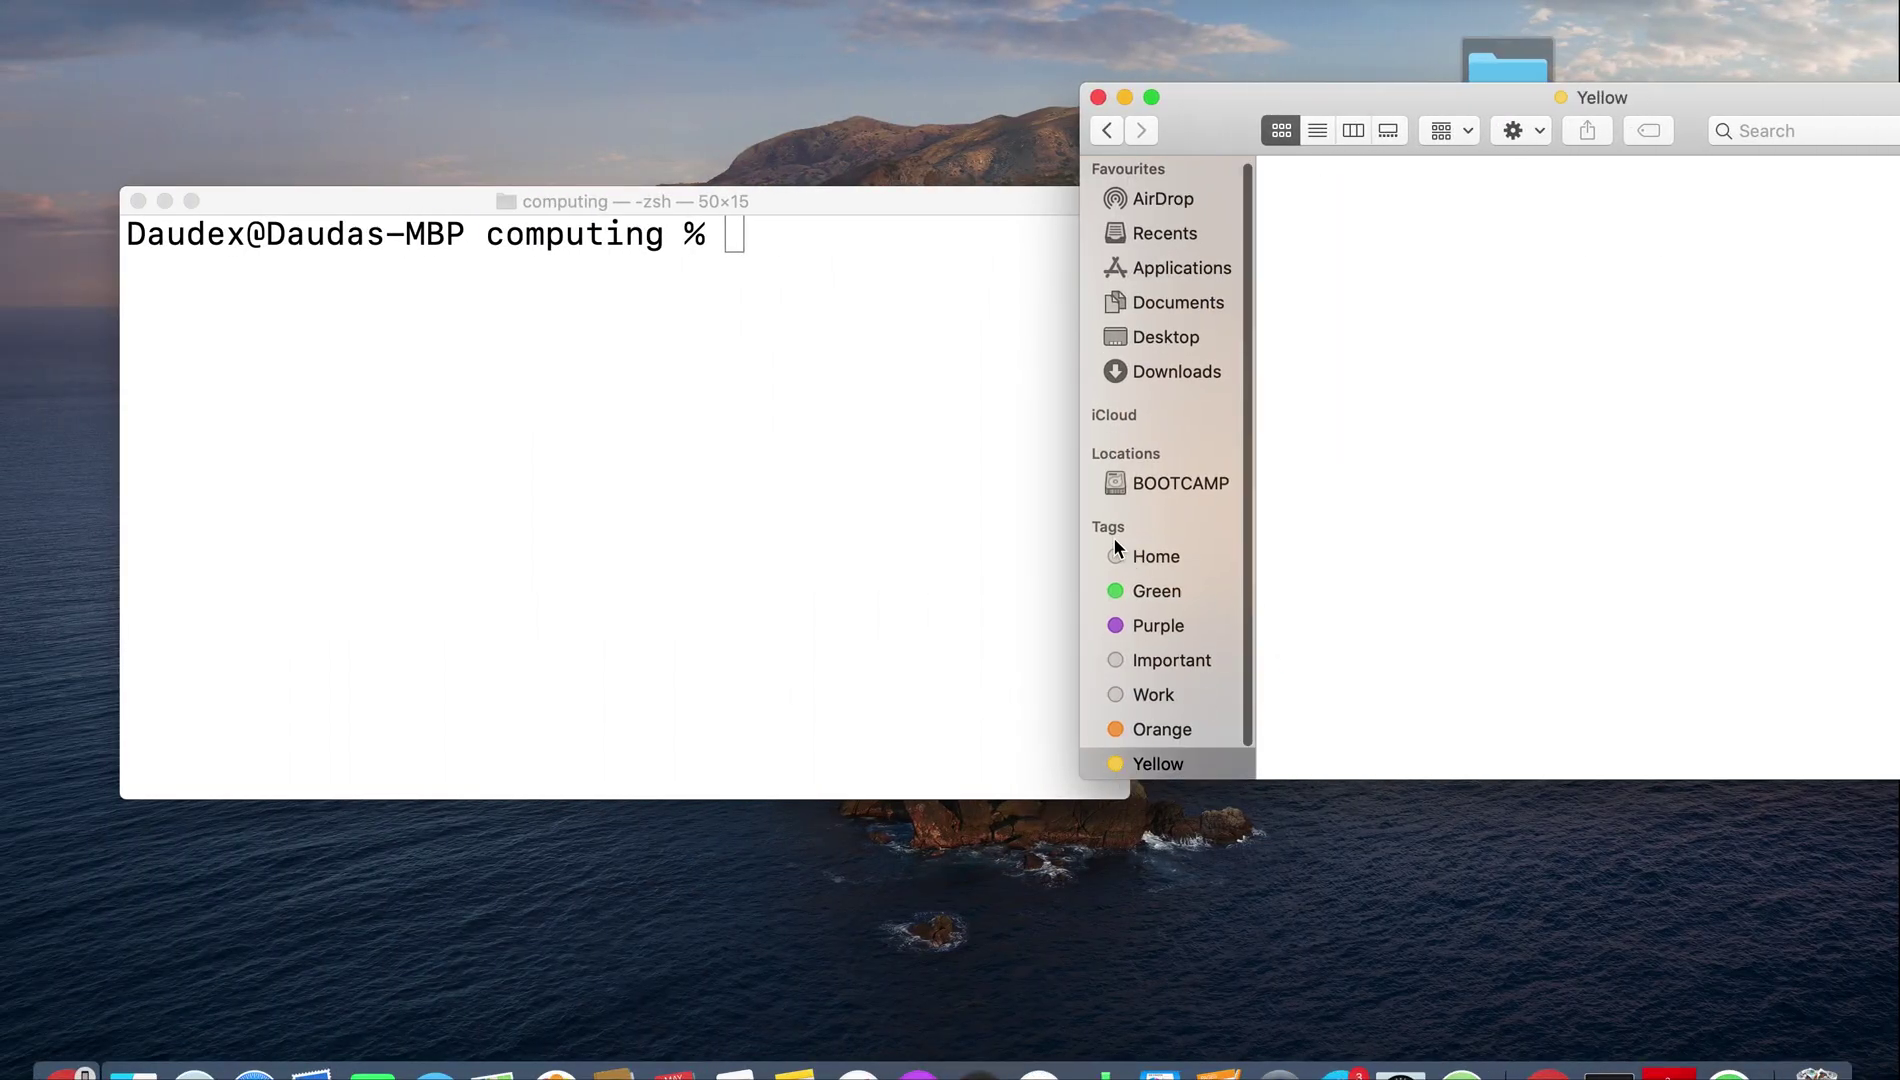
{"action": "left_click", "coordinate": [1099, 98]}
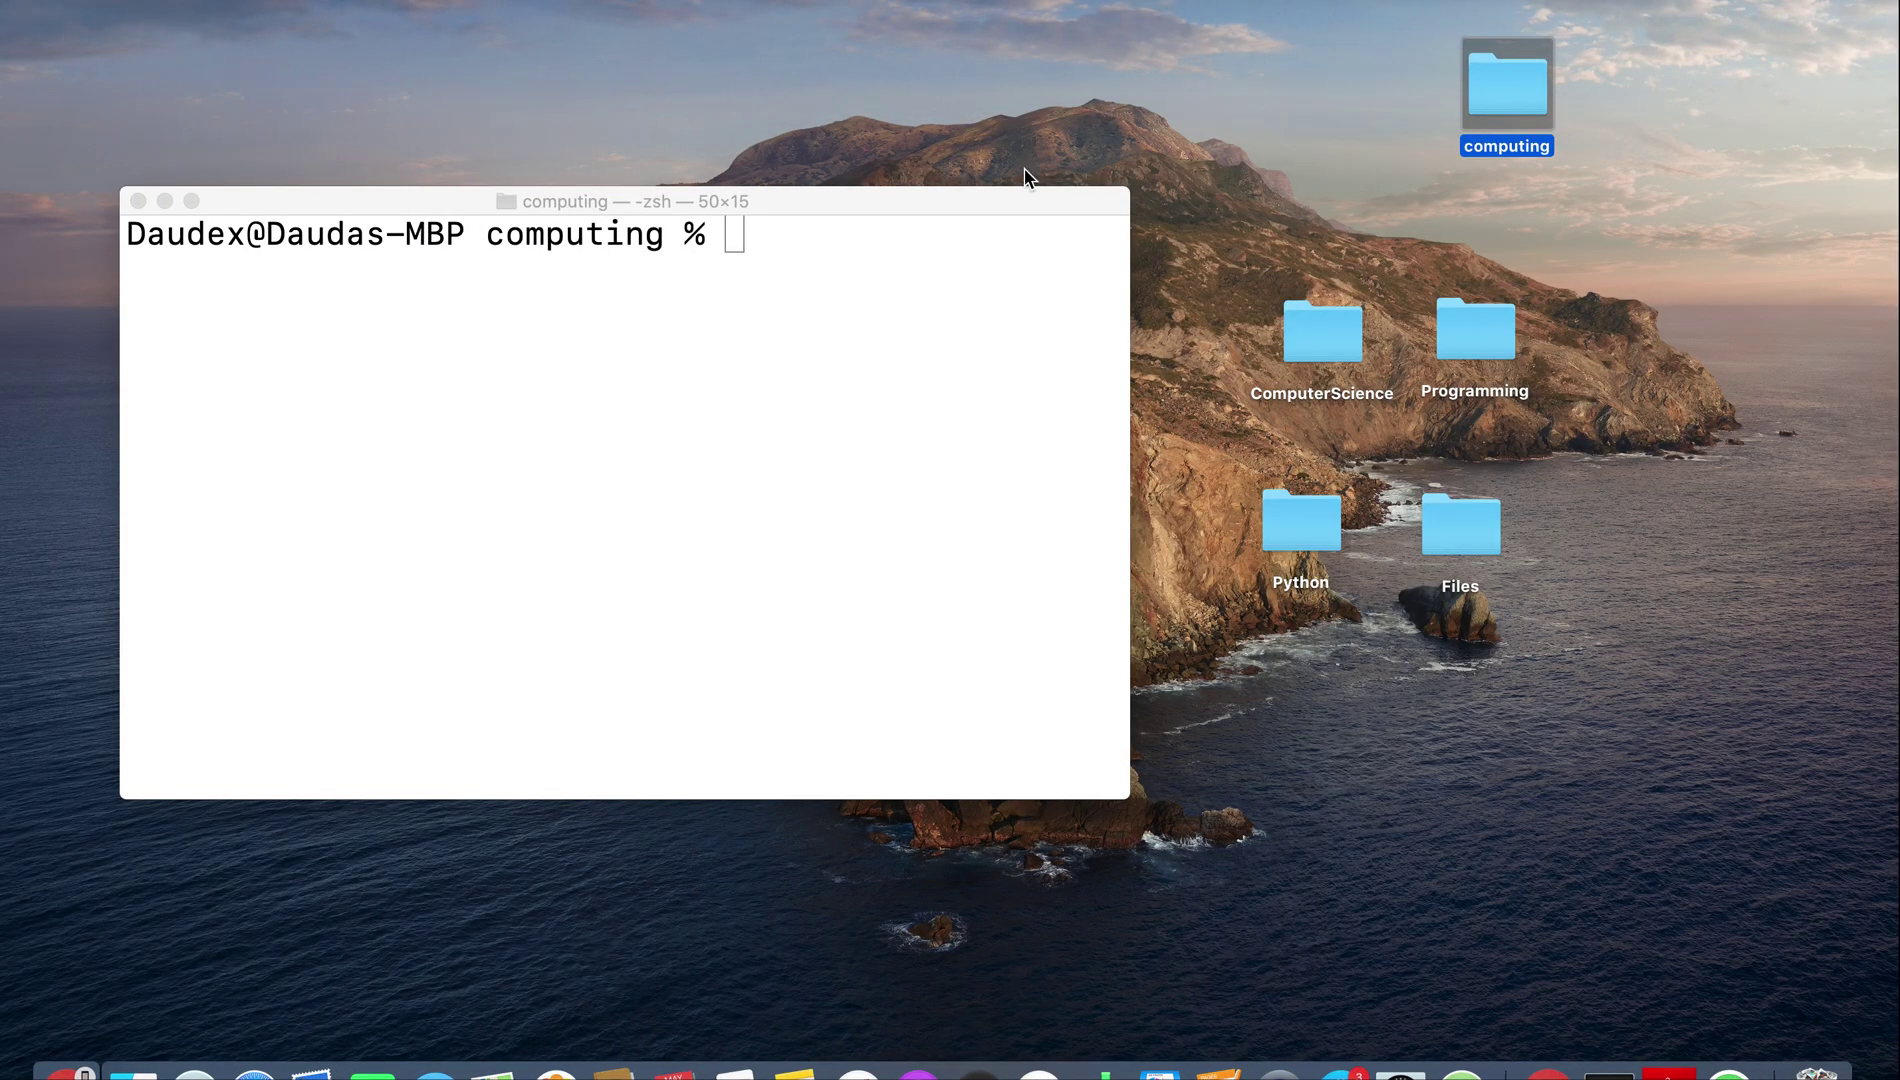
{"action": "left_click_drag", "start_coordinate": [1024, 195], "coordinate": [1180, 185]}
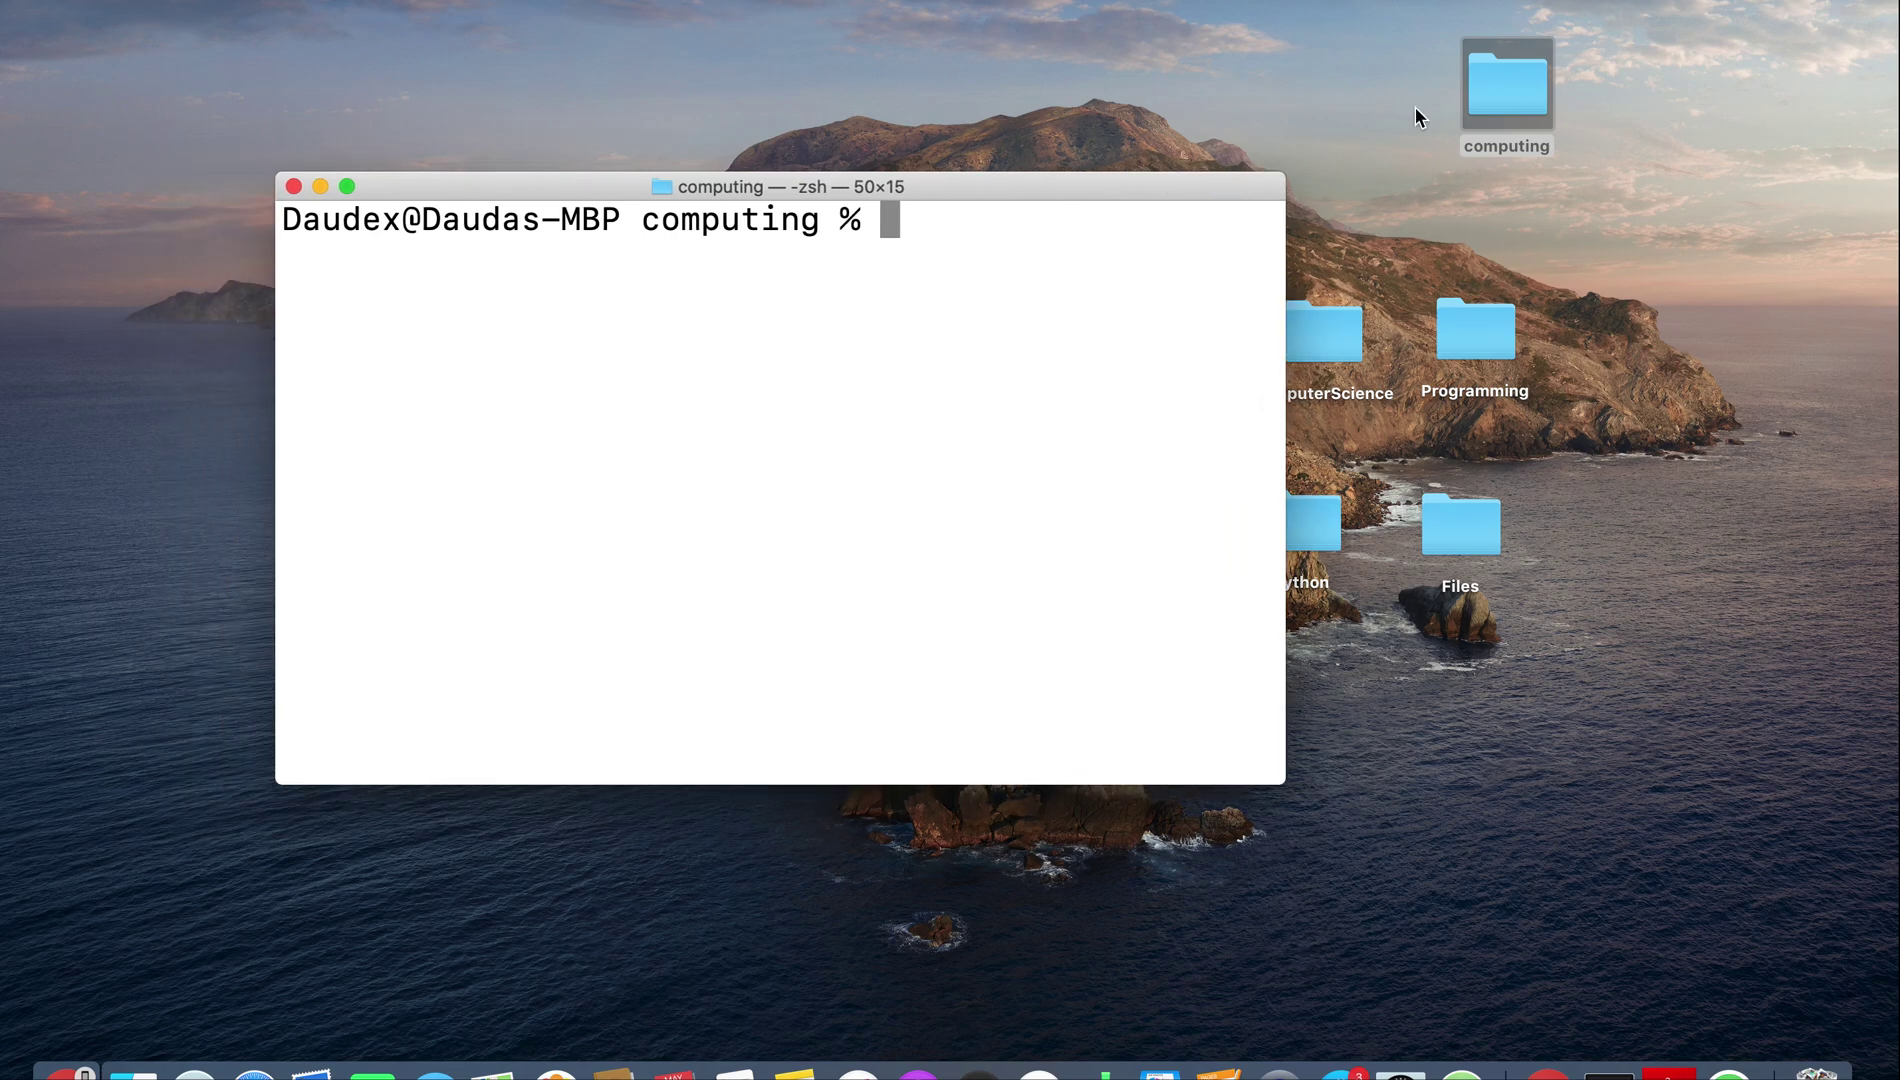
{"action": "double_click", "coordinate": [1505, 90]}
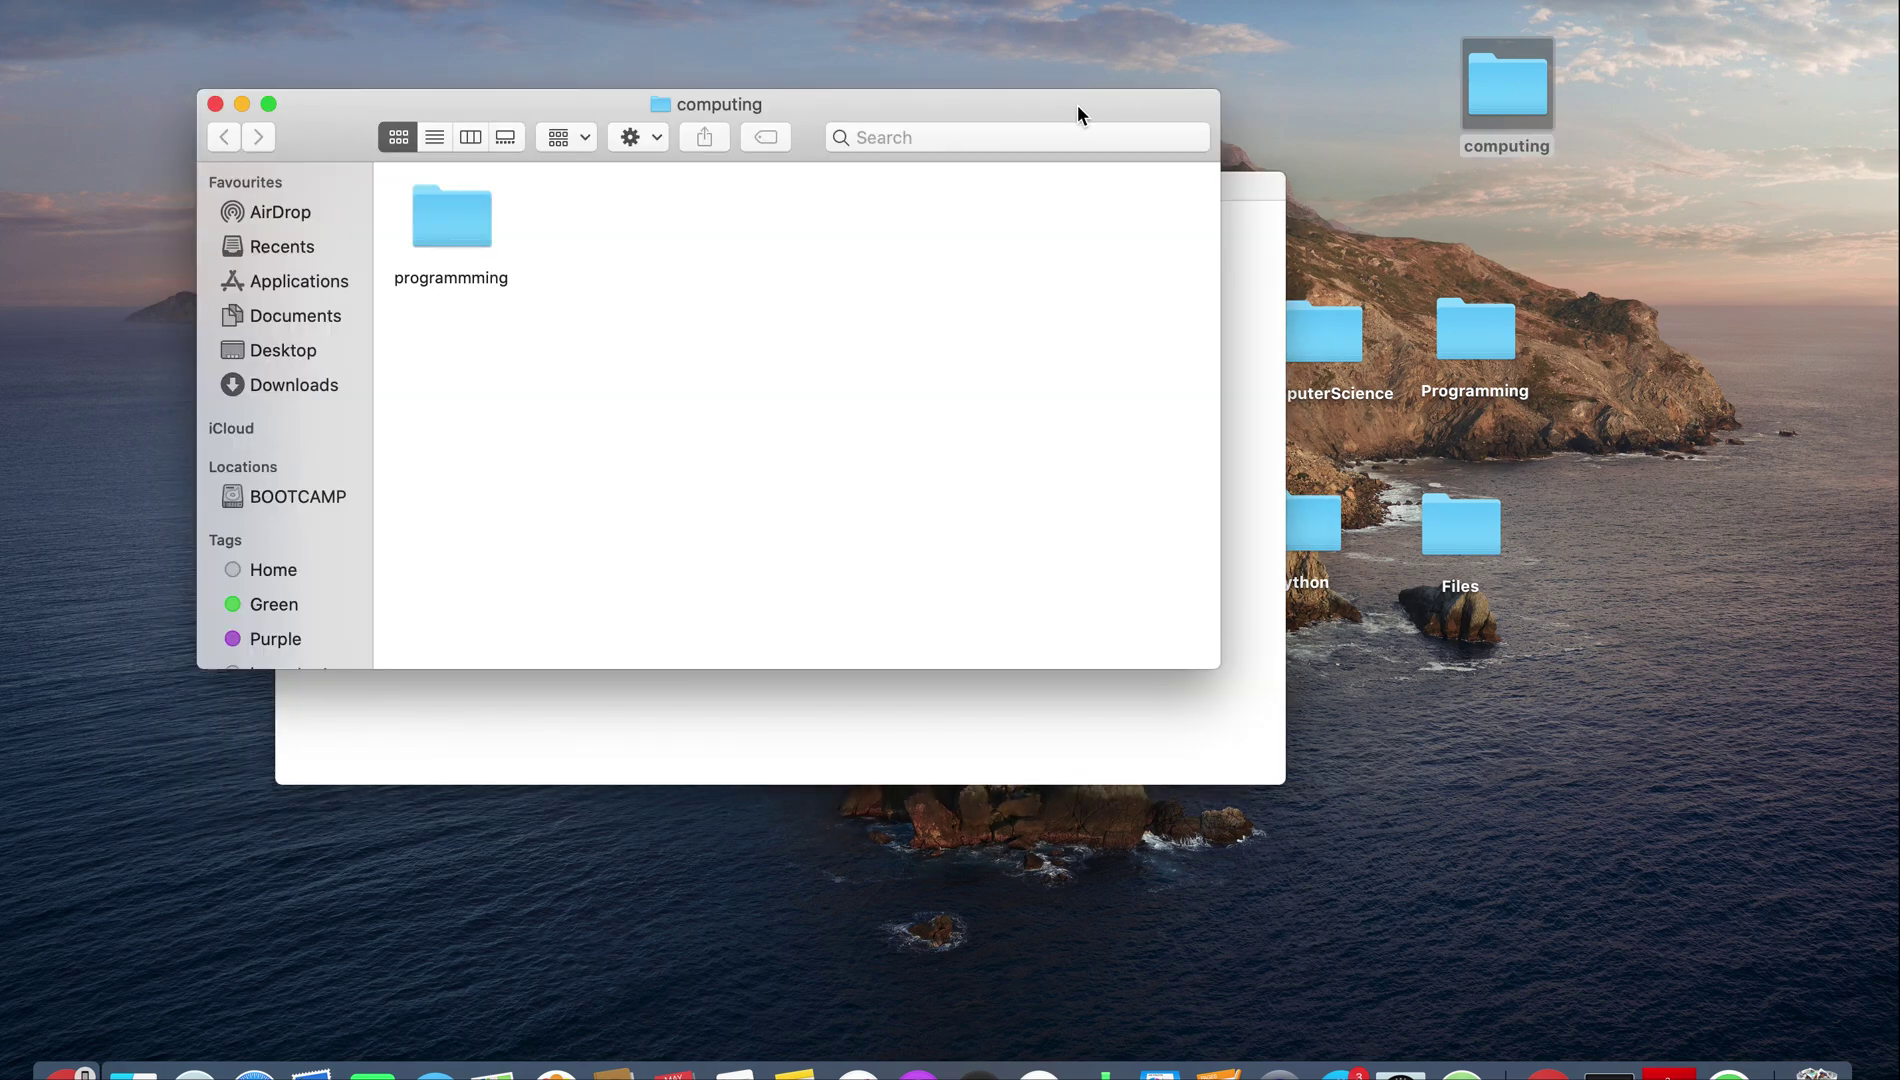
{"action": "mouse_move", "coordinate": [1078, 114]}
{"action": "left_mouse_down"}
{"action": "mouse_move", "coordinate": [1768, 134]}
{"action": "mouse_move", "coordinate": [1849, 107]}
{"action": "left_mouse_up"}
{"action": "left_click", "coordinate": [884, 335]}
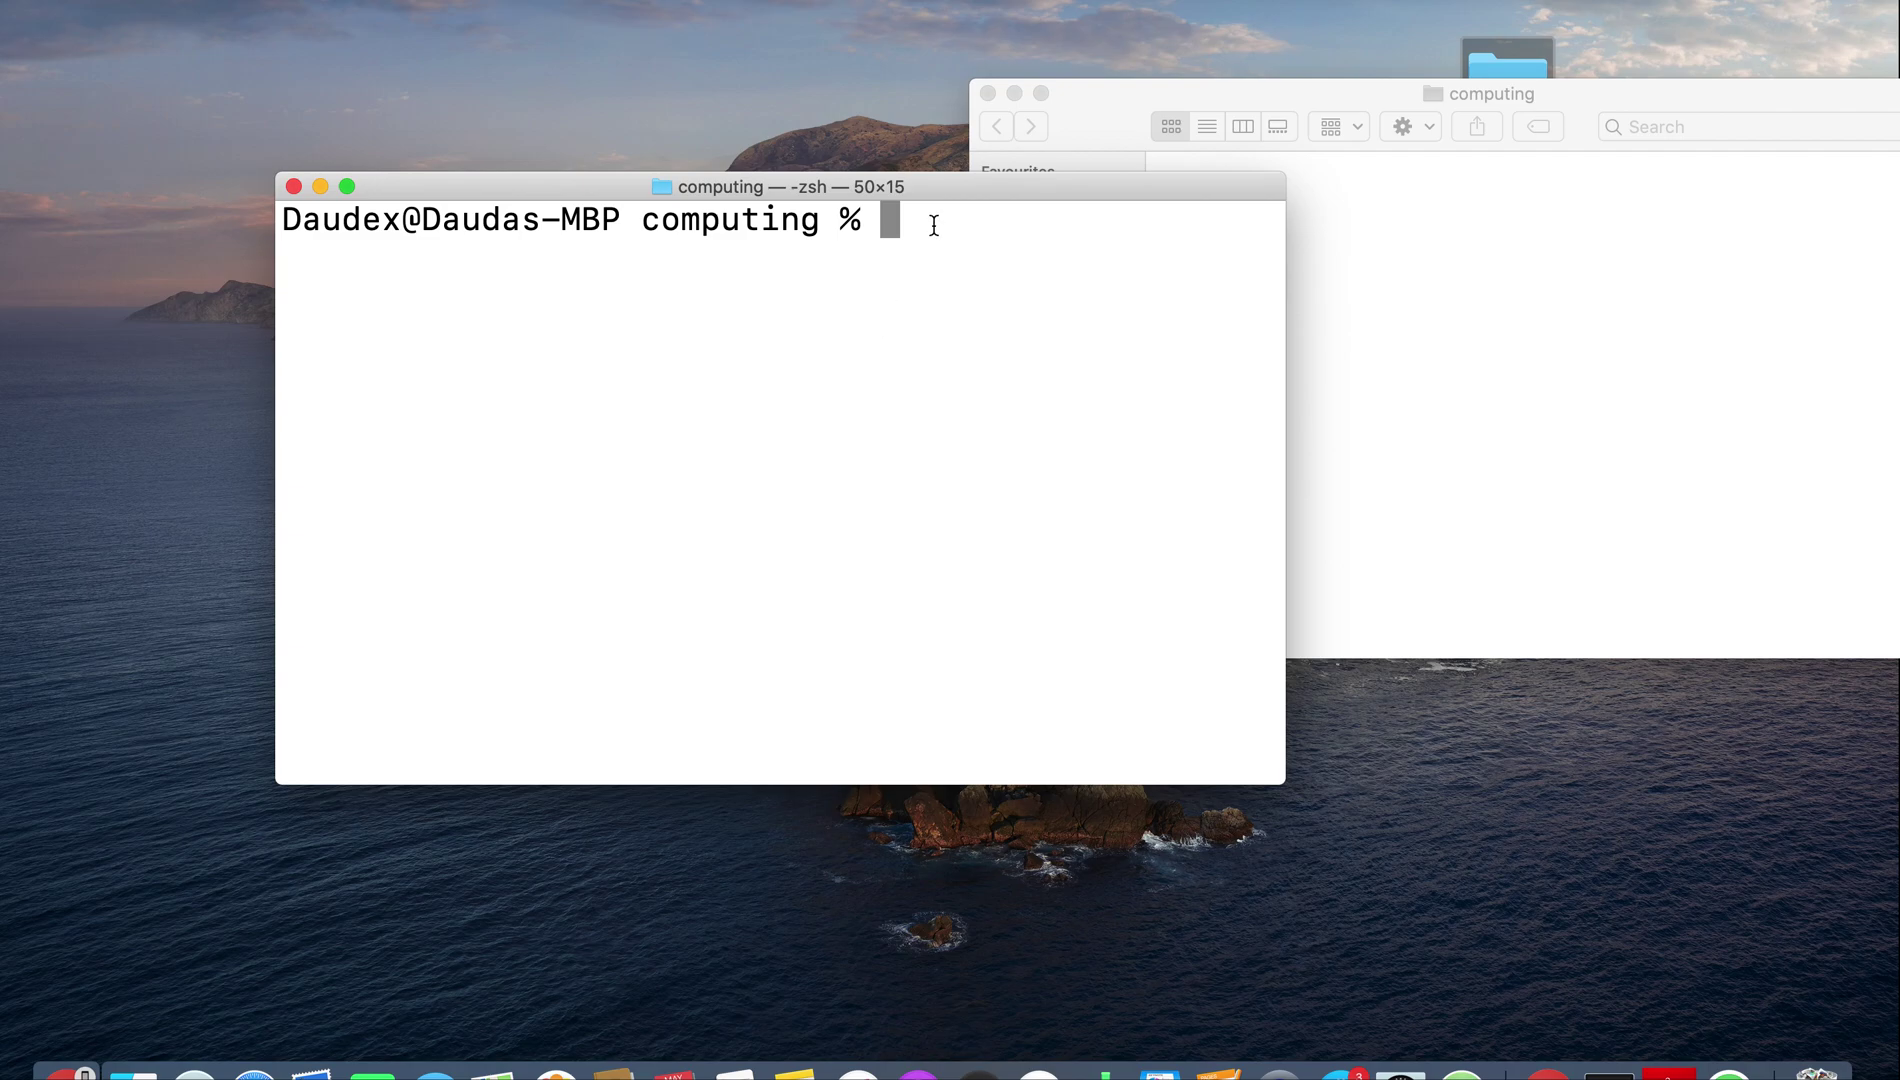
{"action": "left_click_drag", "start_coordinate": [950, 187], "coordinate": [771, 339]}
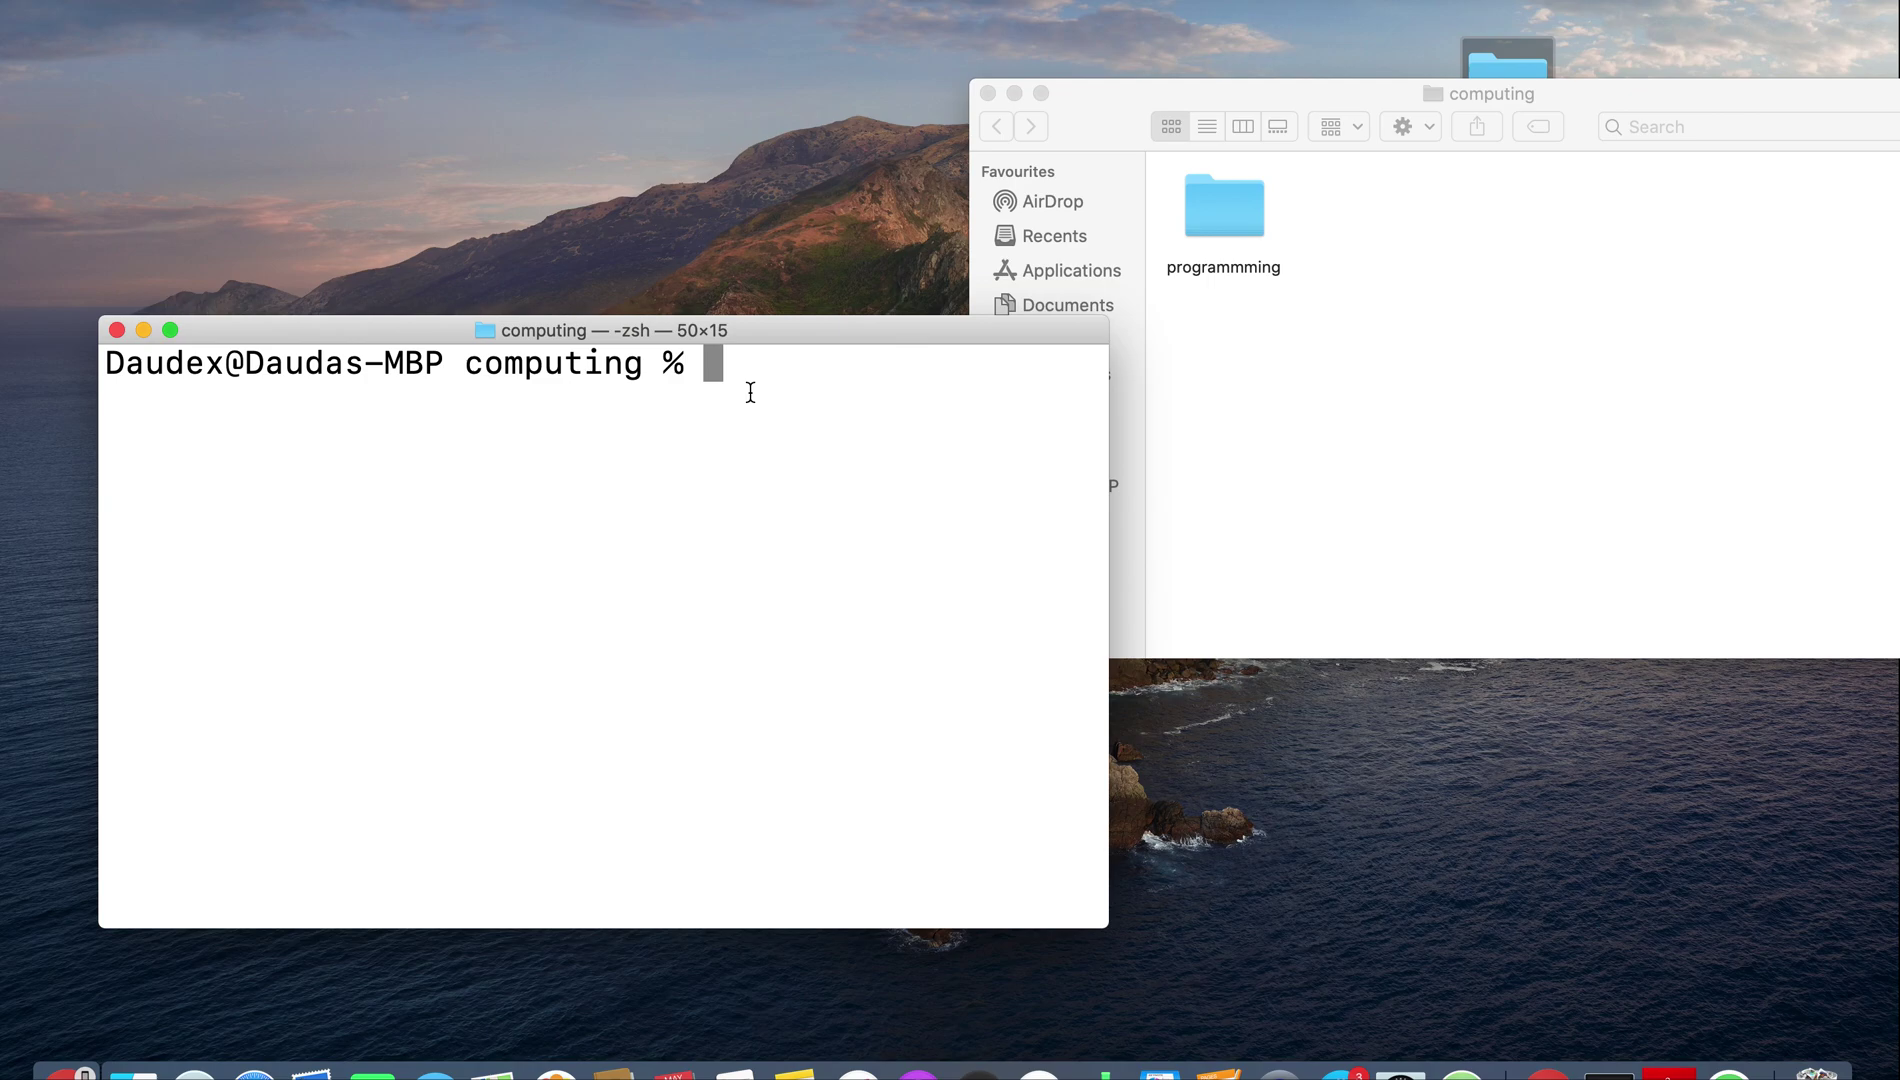
{"action": "type", "text": "nano"}
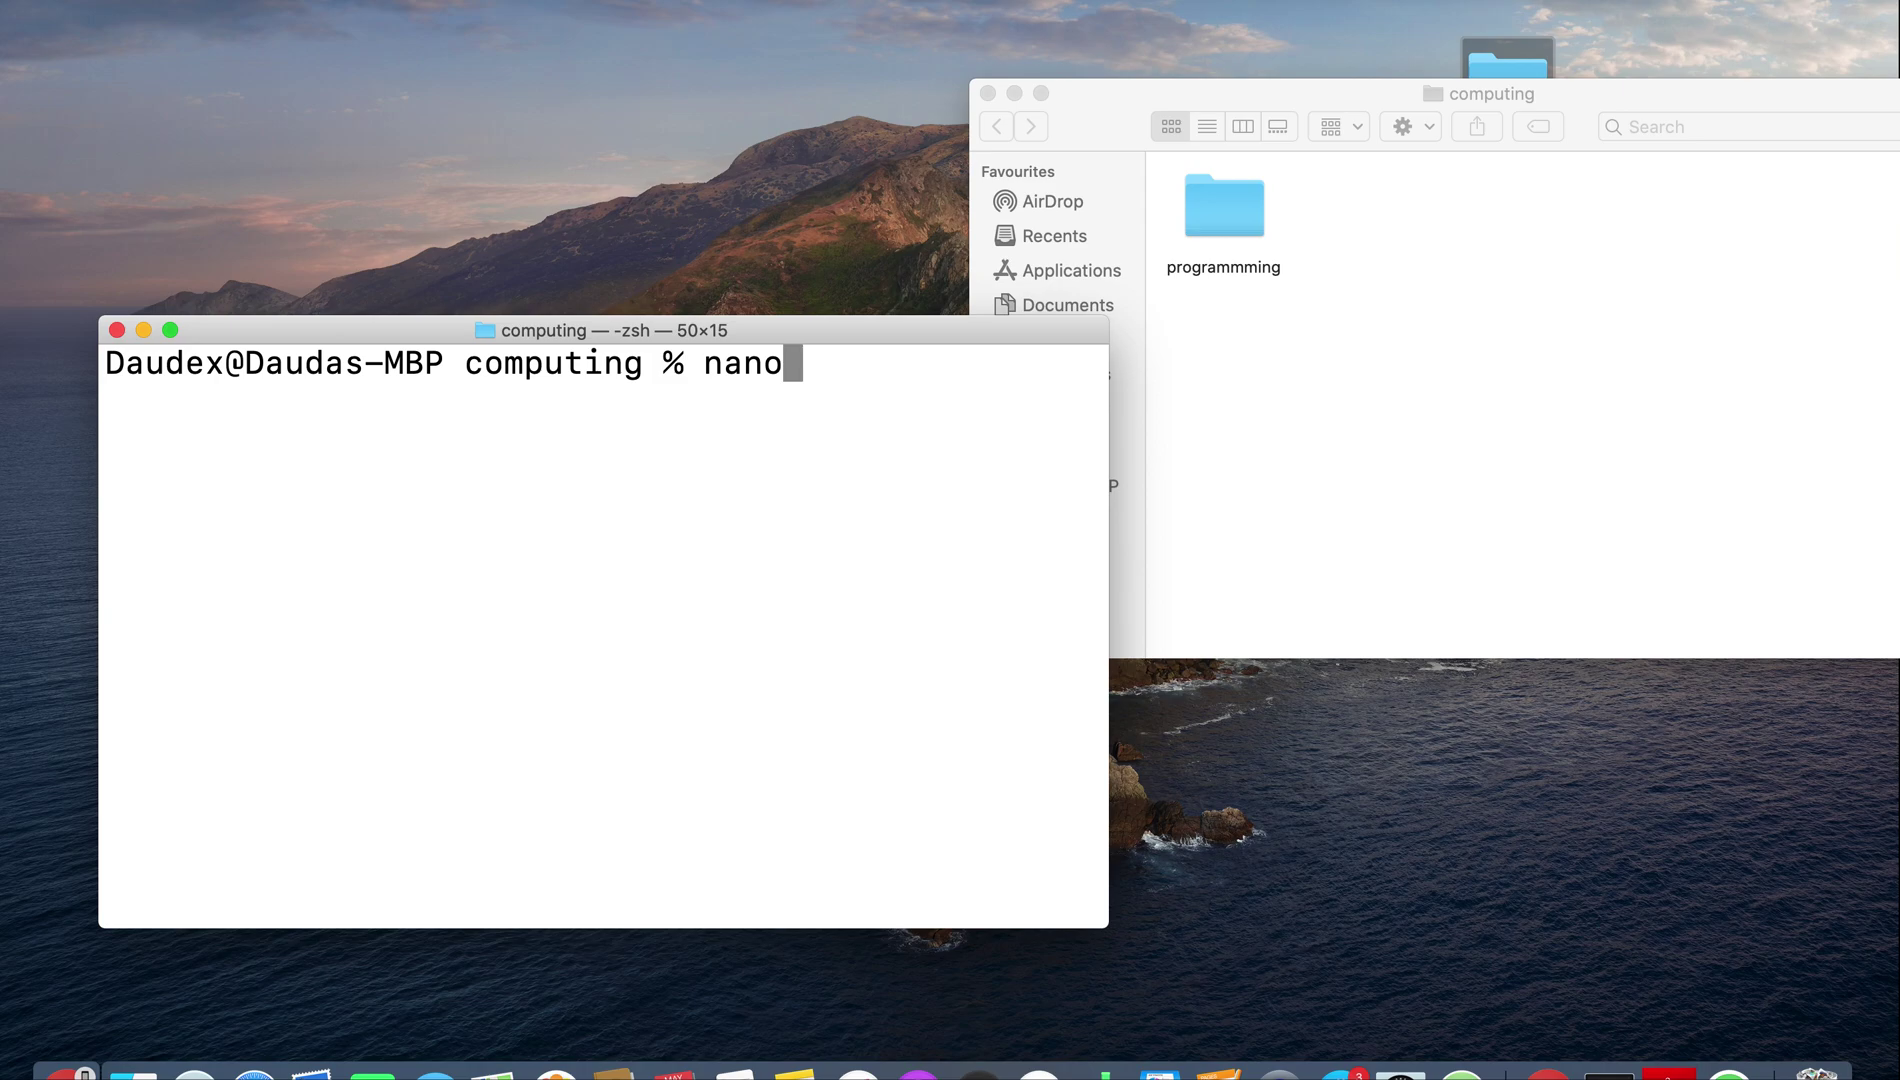
Step: Run the nano command to start the editor on an empty buffer
{"action": "key", "text": "Return"}
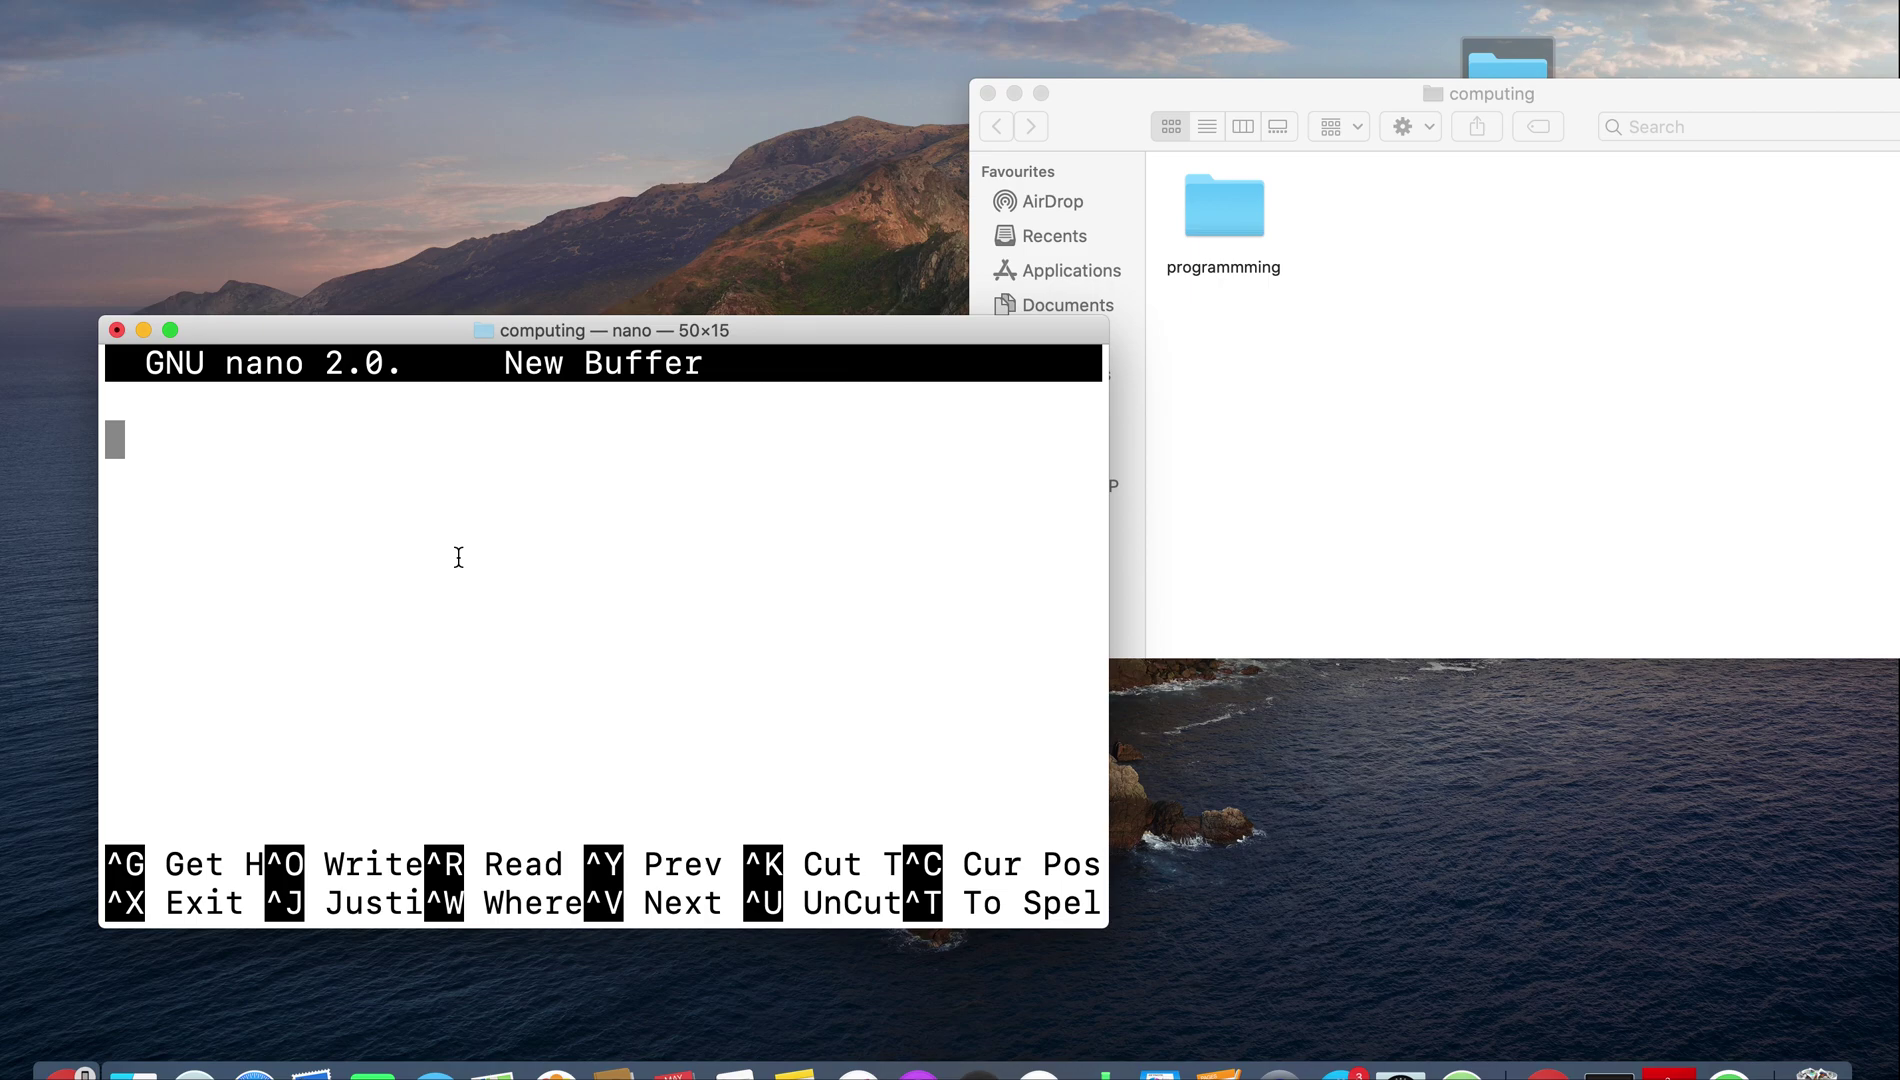
{"action": "type", "text": "tomo"}
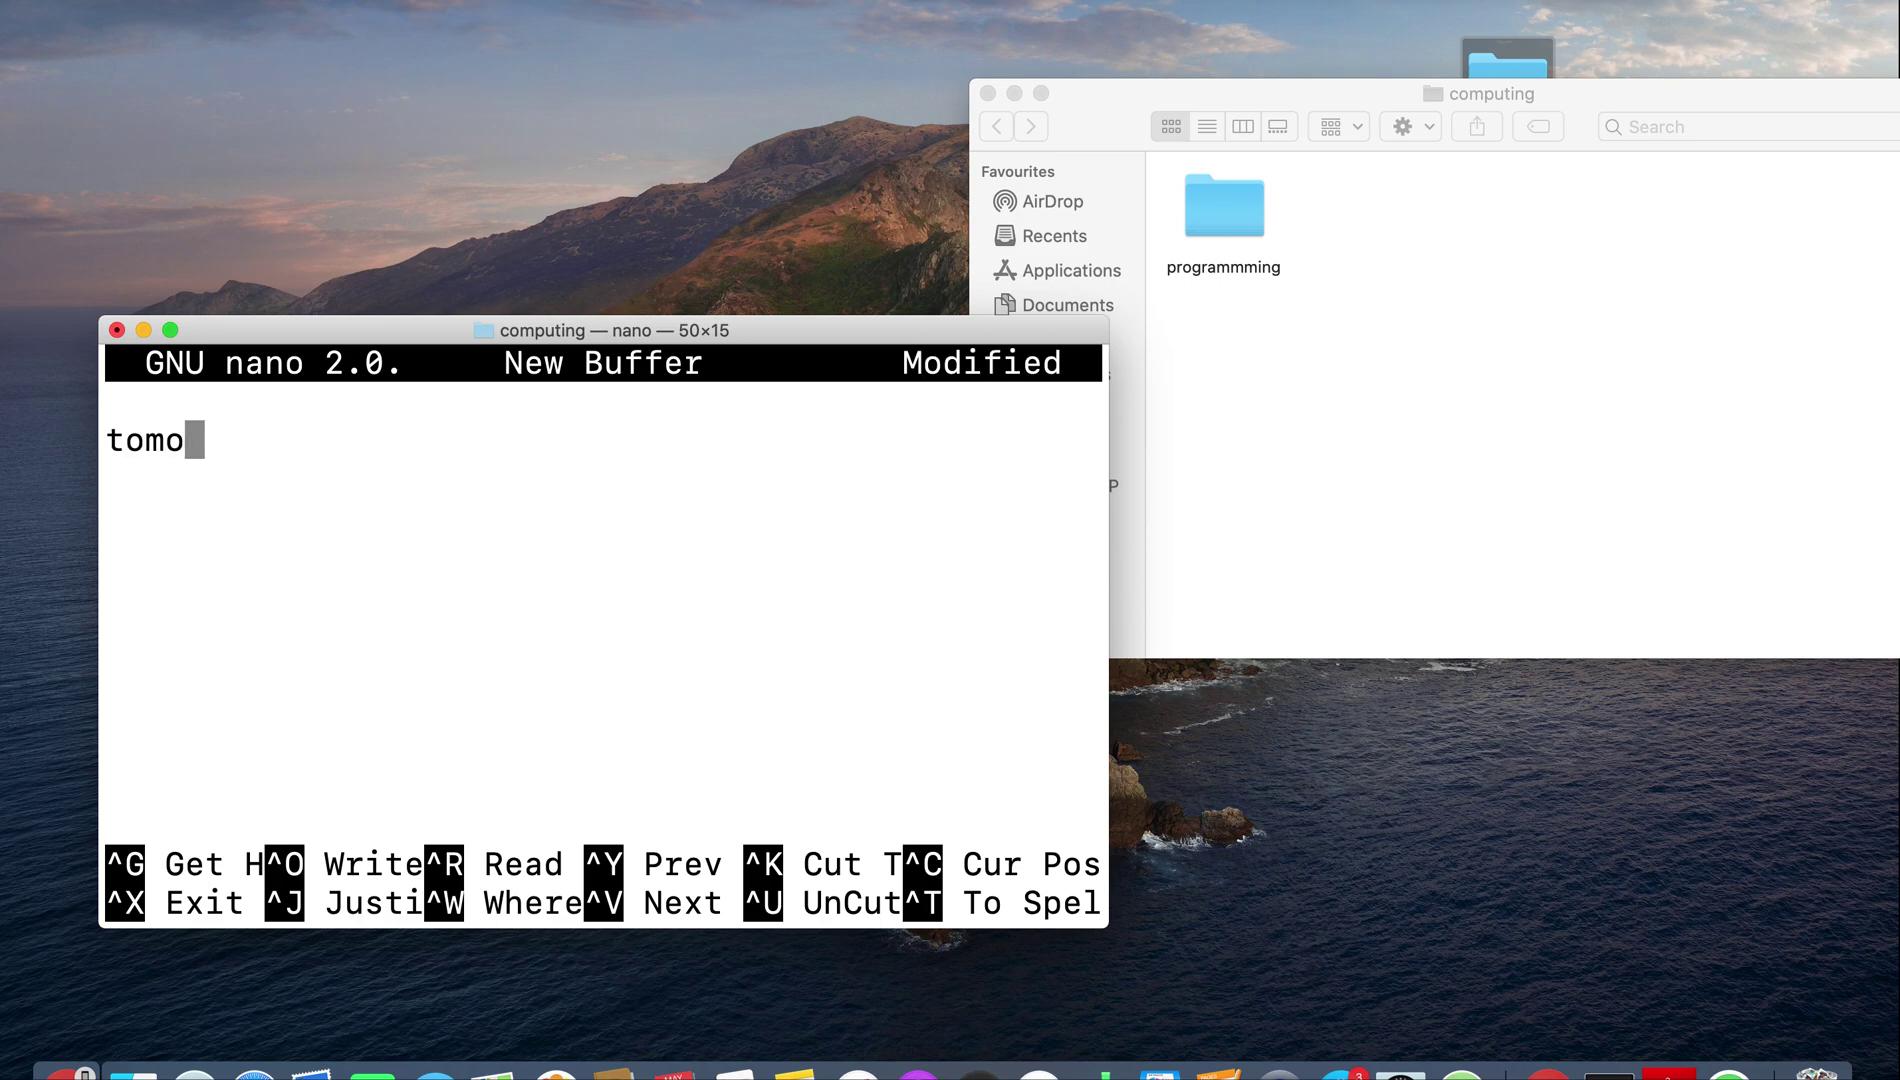
{"action": "type", "text": "rrow"}
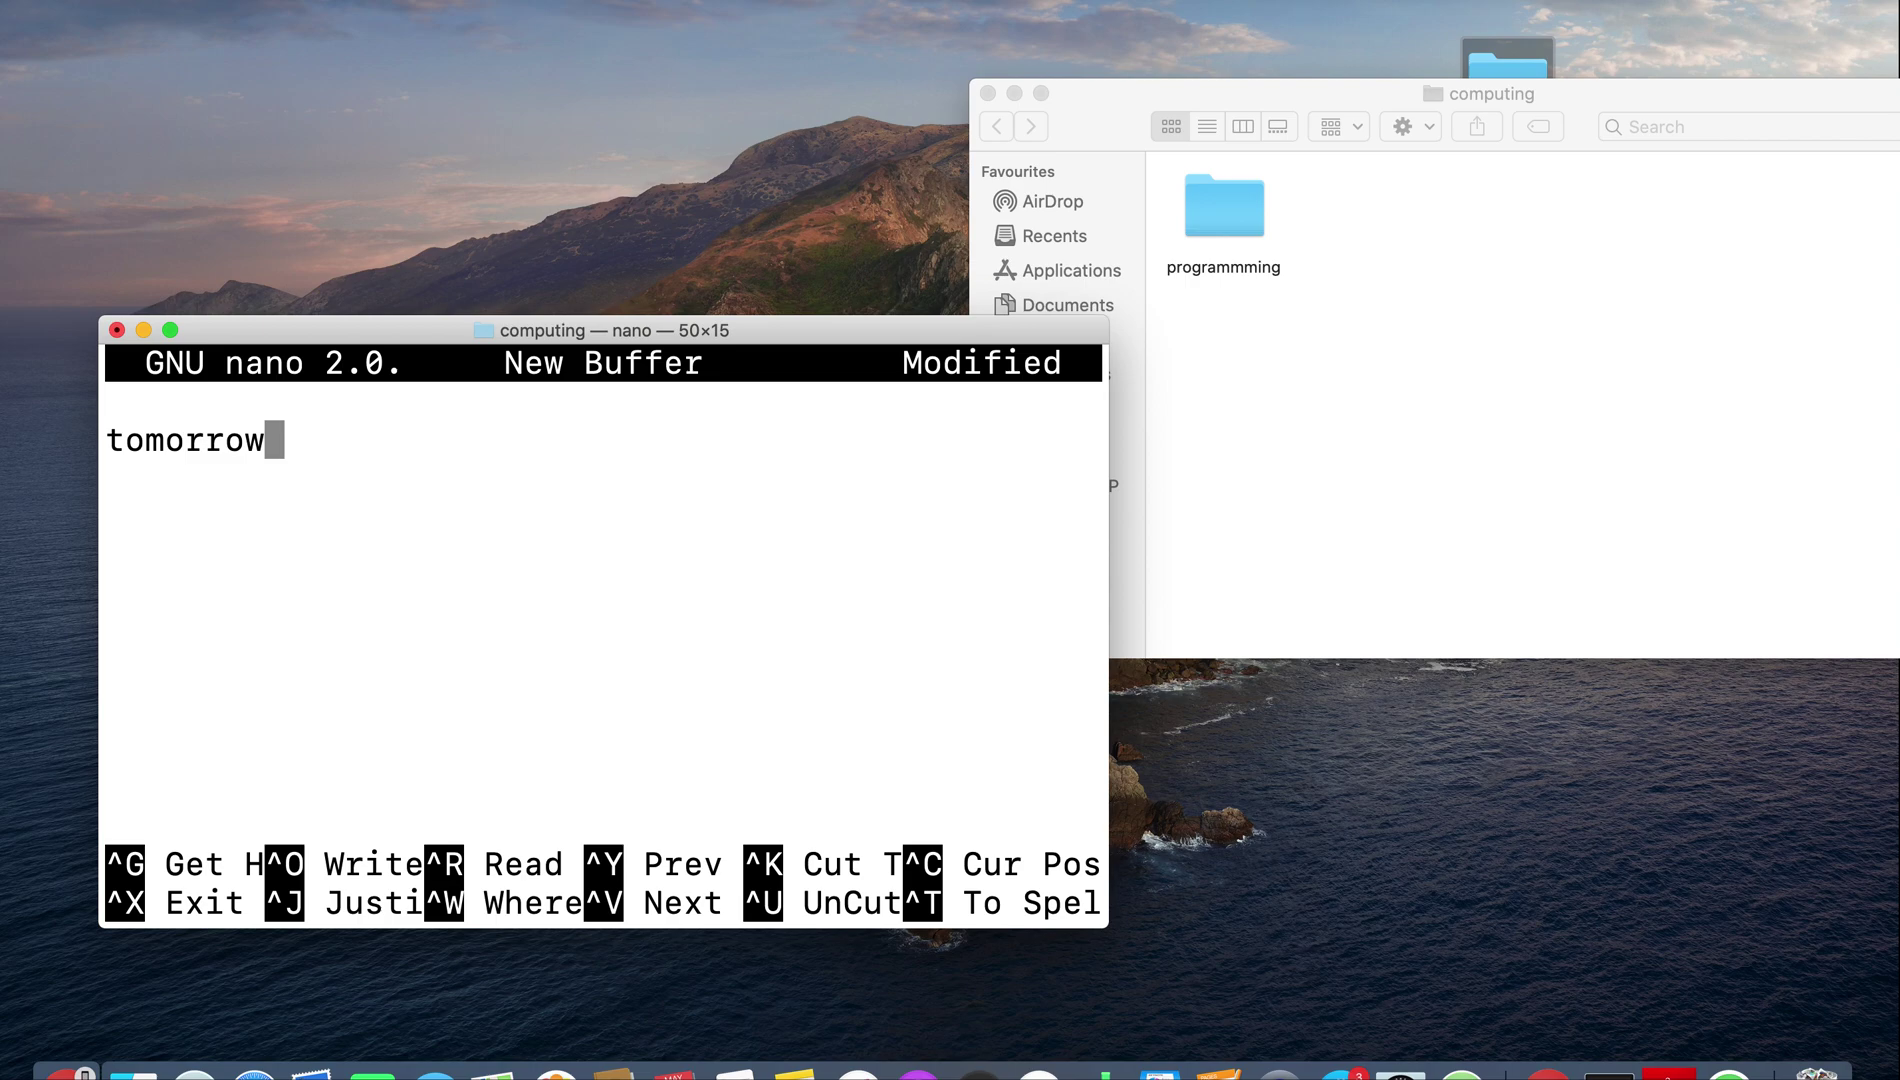
{"action": "type", "text": " wi"}
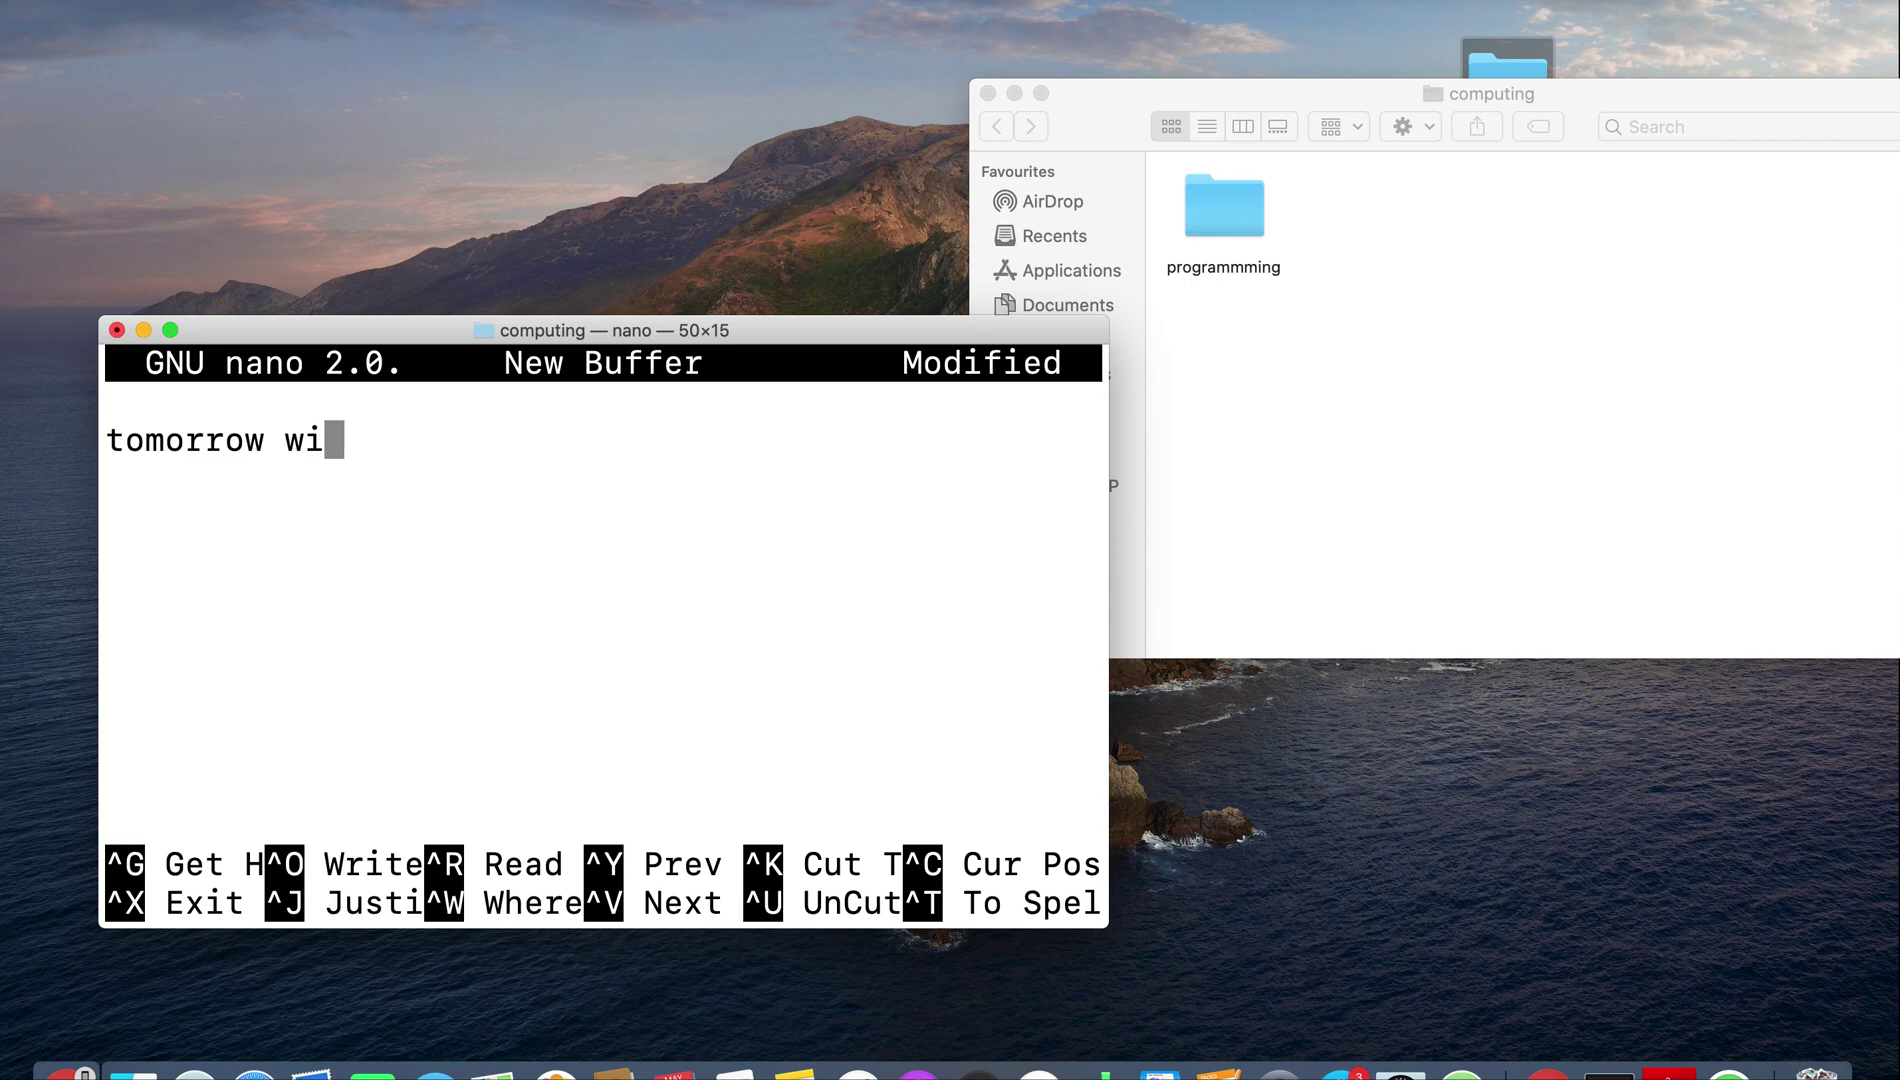
{"action": "type", "text": "ll be sunn"}
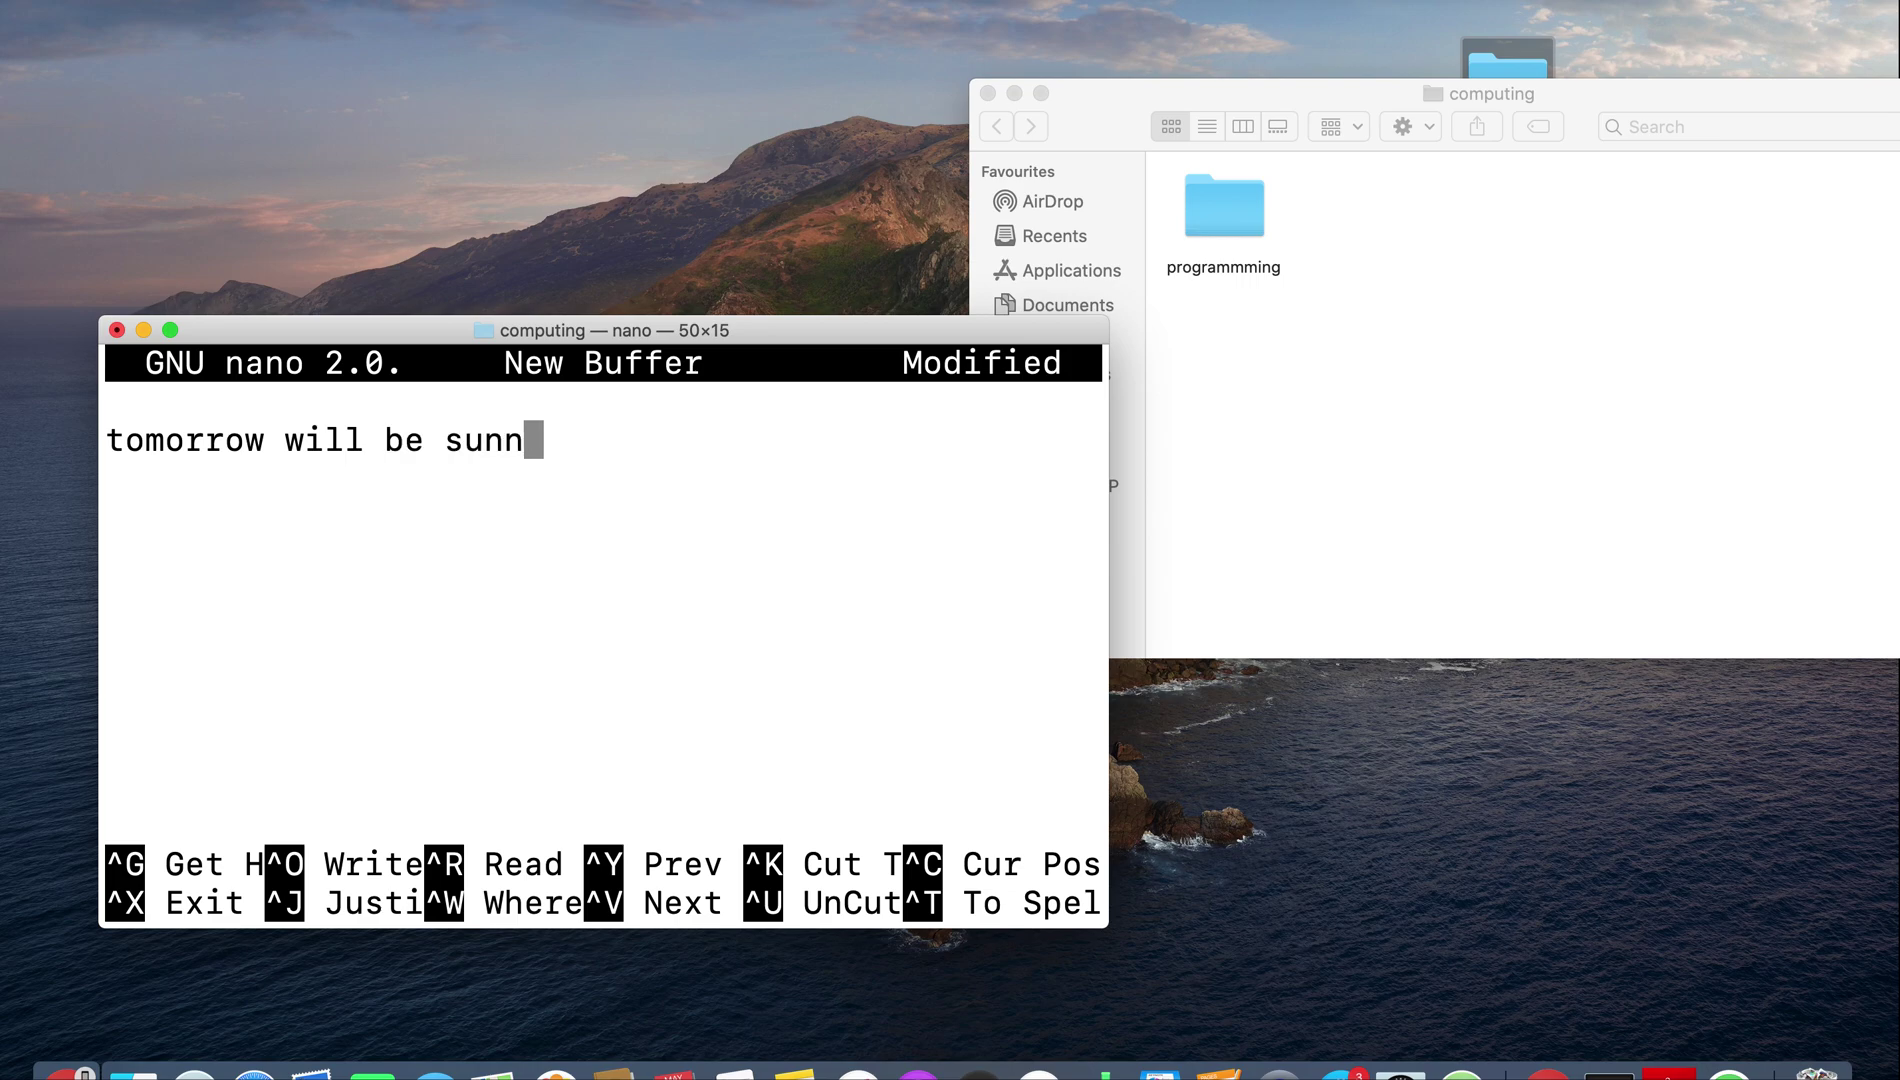
{"action": "type", "text": "y"}
Step: Finish the line 'tomorrow will be sunny' and begin a second line below it
{"action": "key", "text": "Return"}
{"action": "type", "text": "tod"}
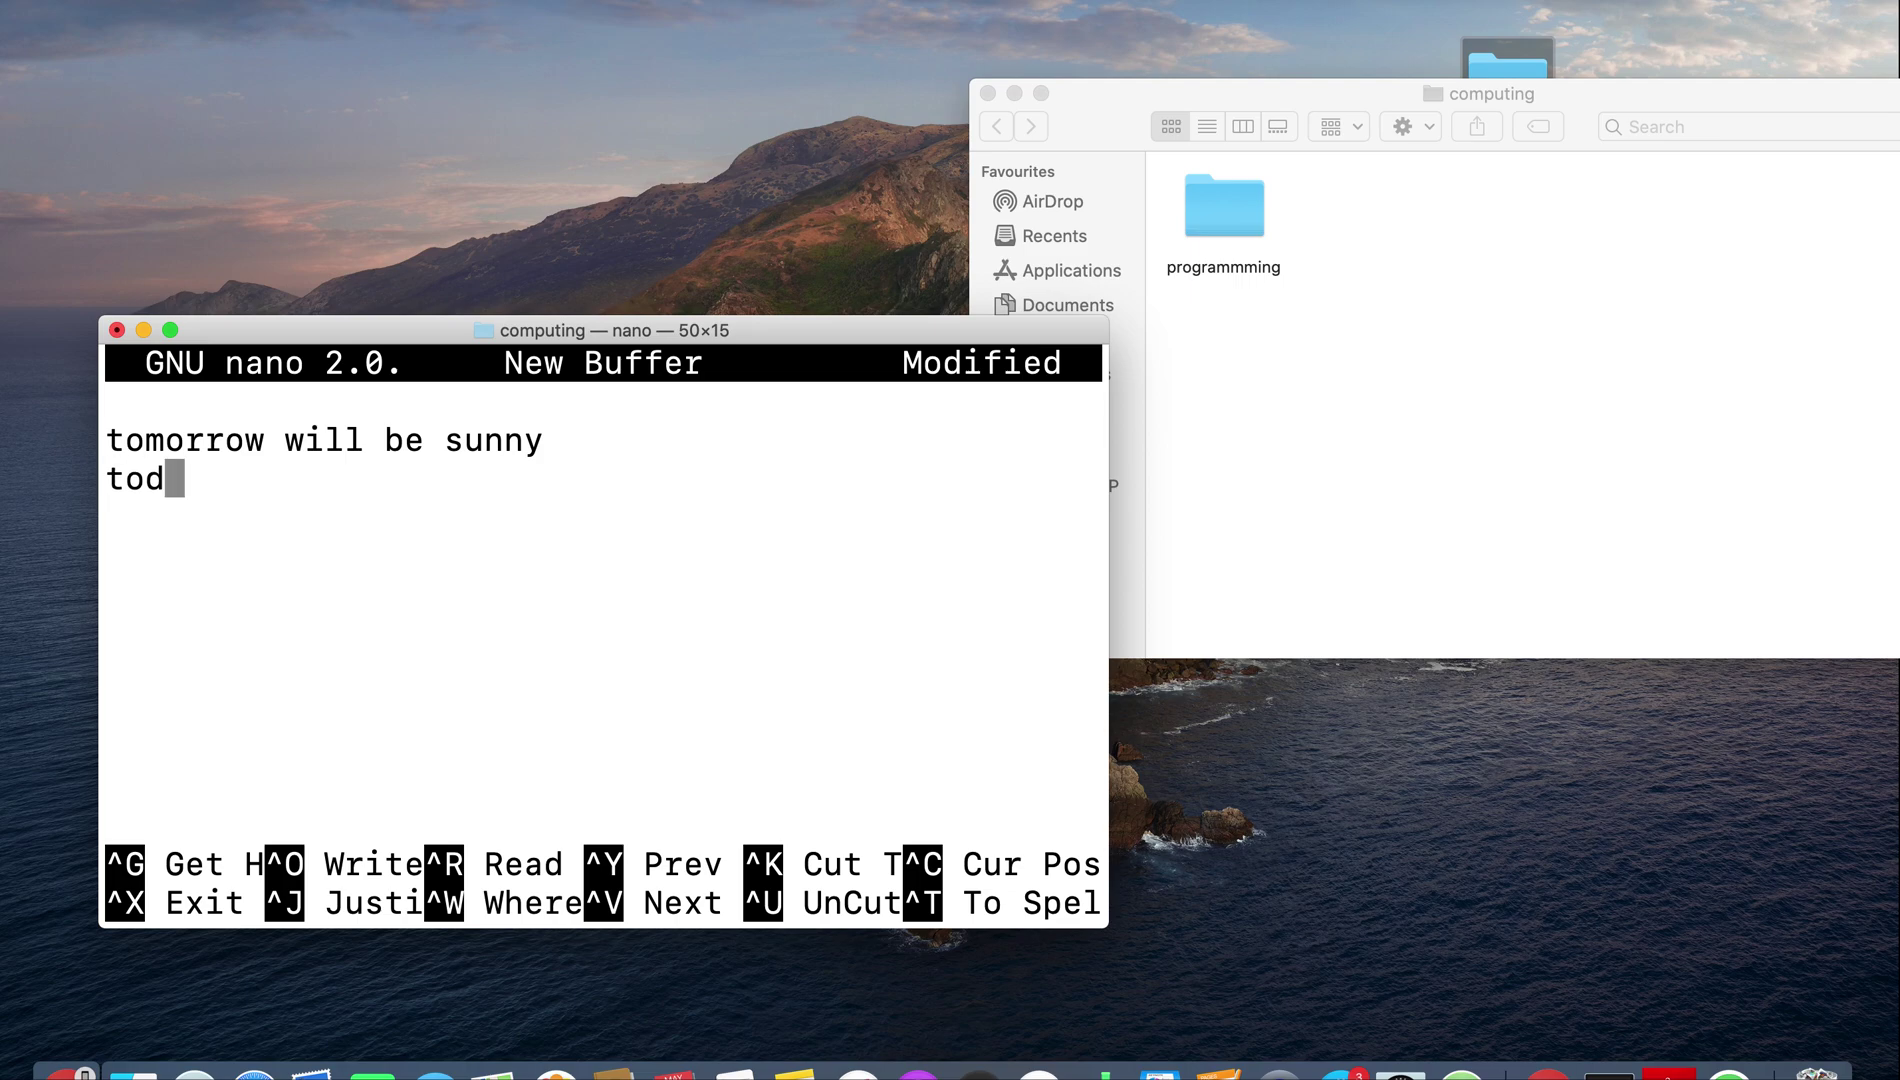
{"action": "type", "text": "ay was"}
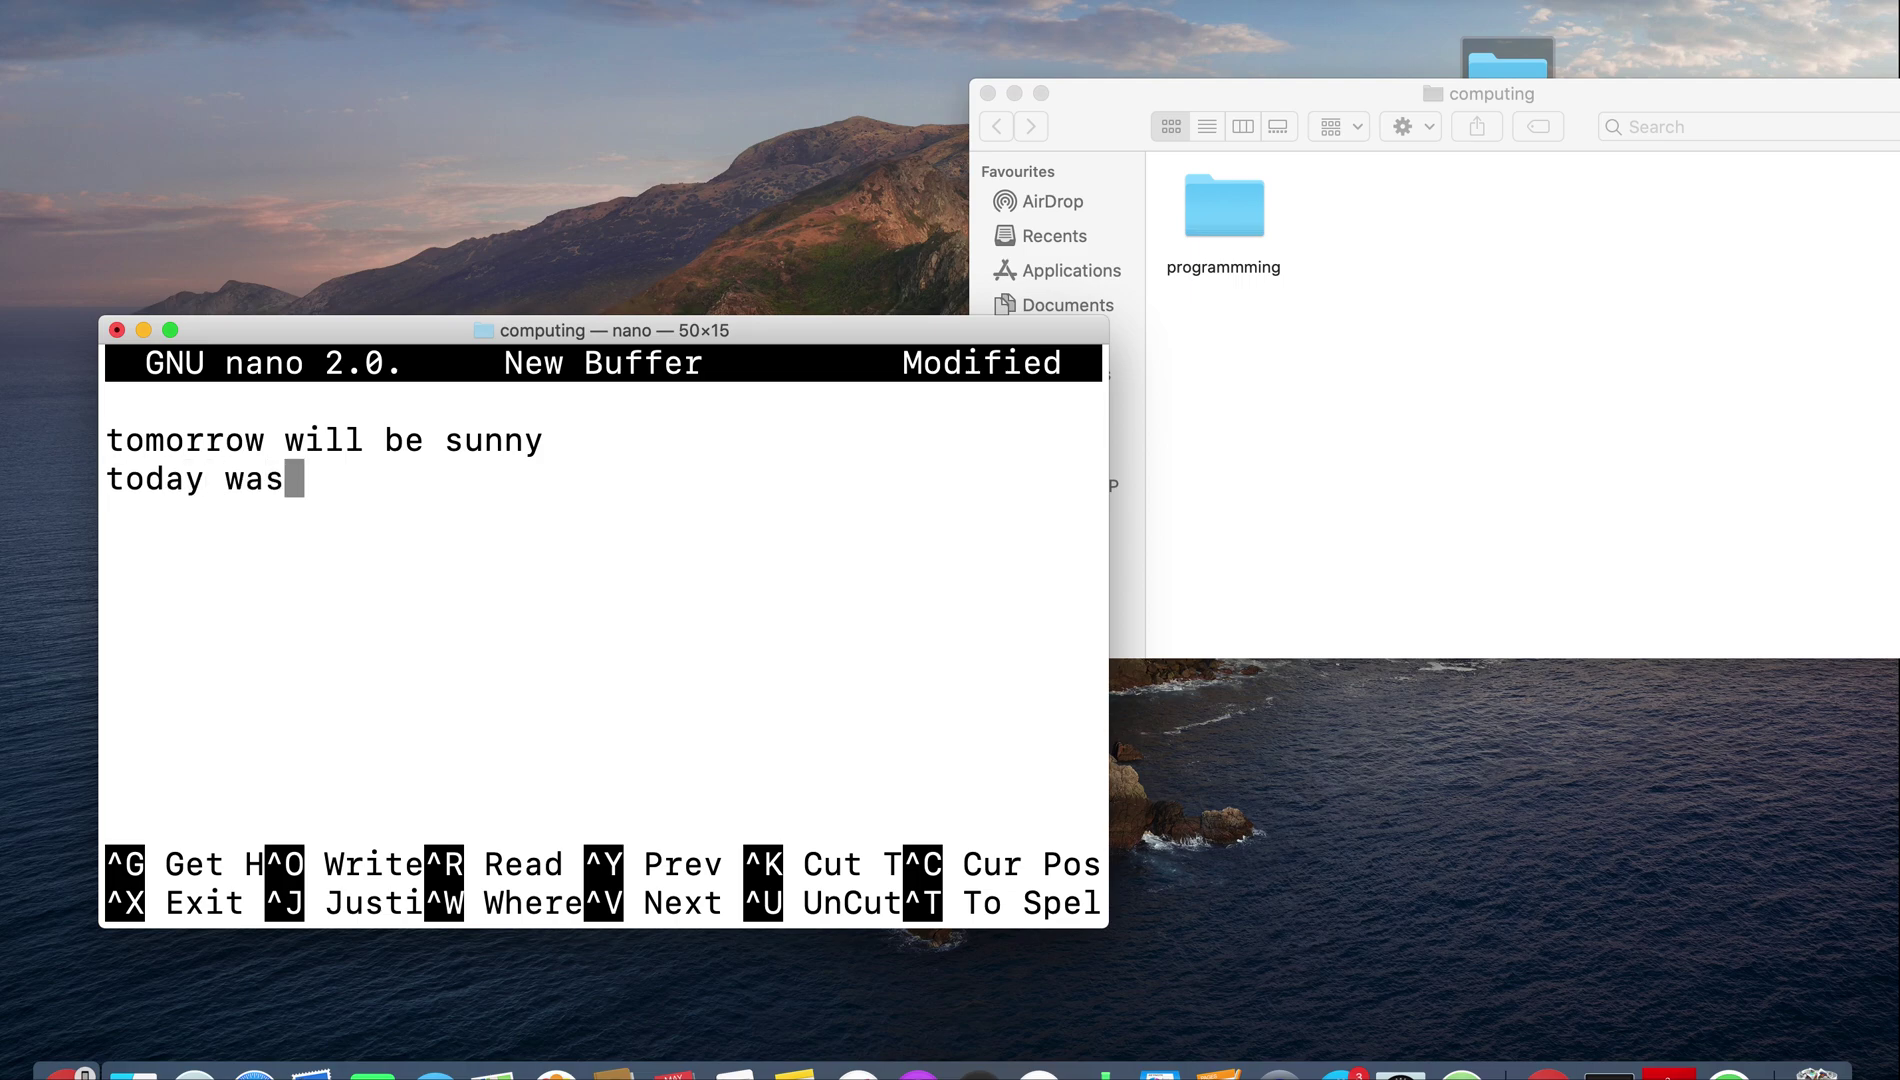
{"action": "type", "text": " also"}
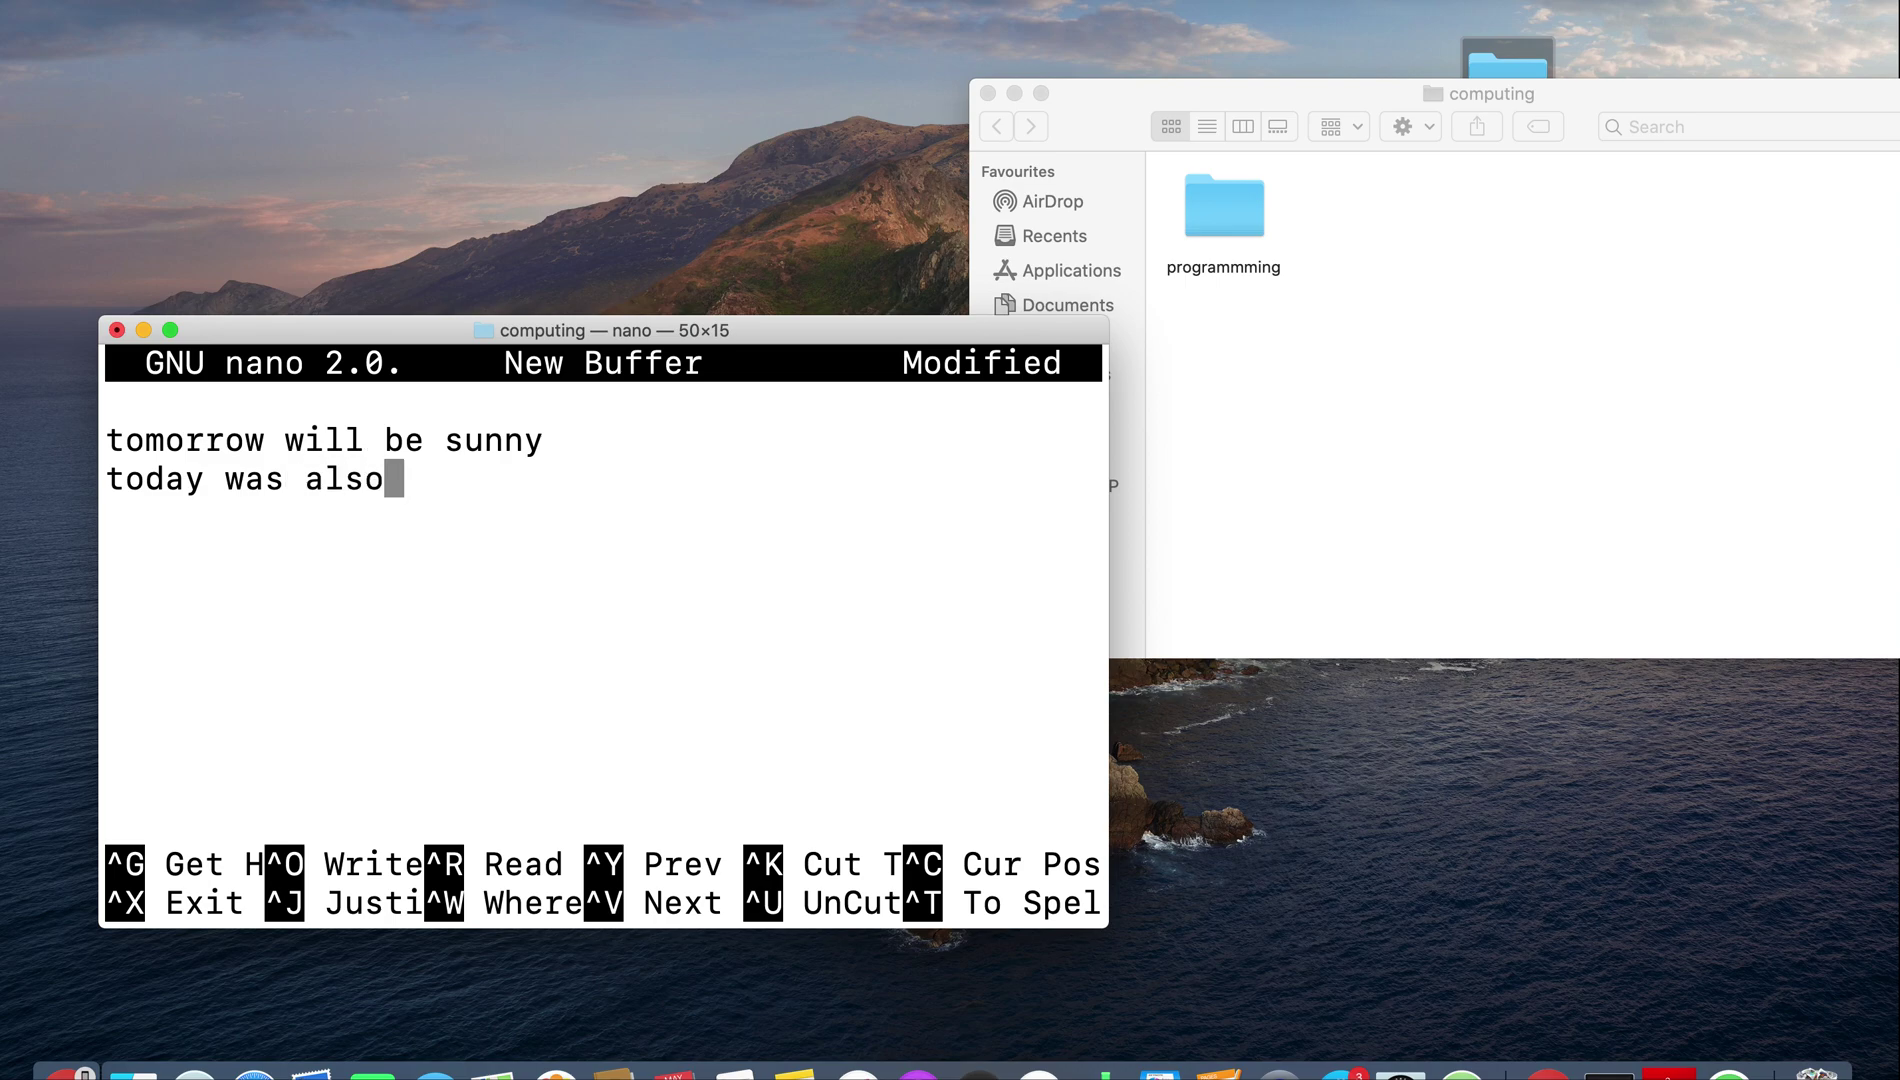
{"action": "type", "text": " sunny"}
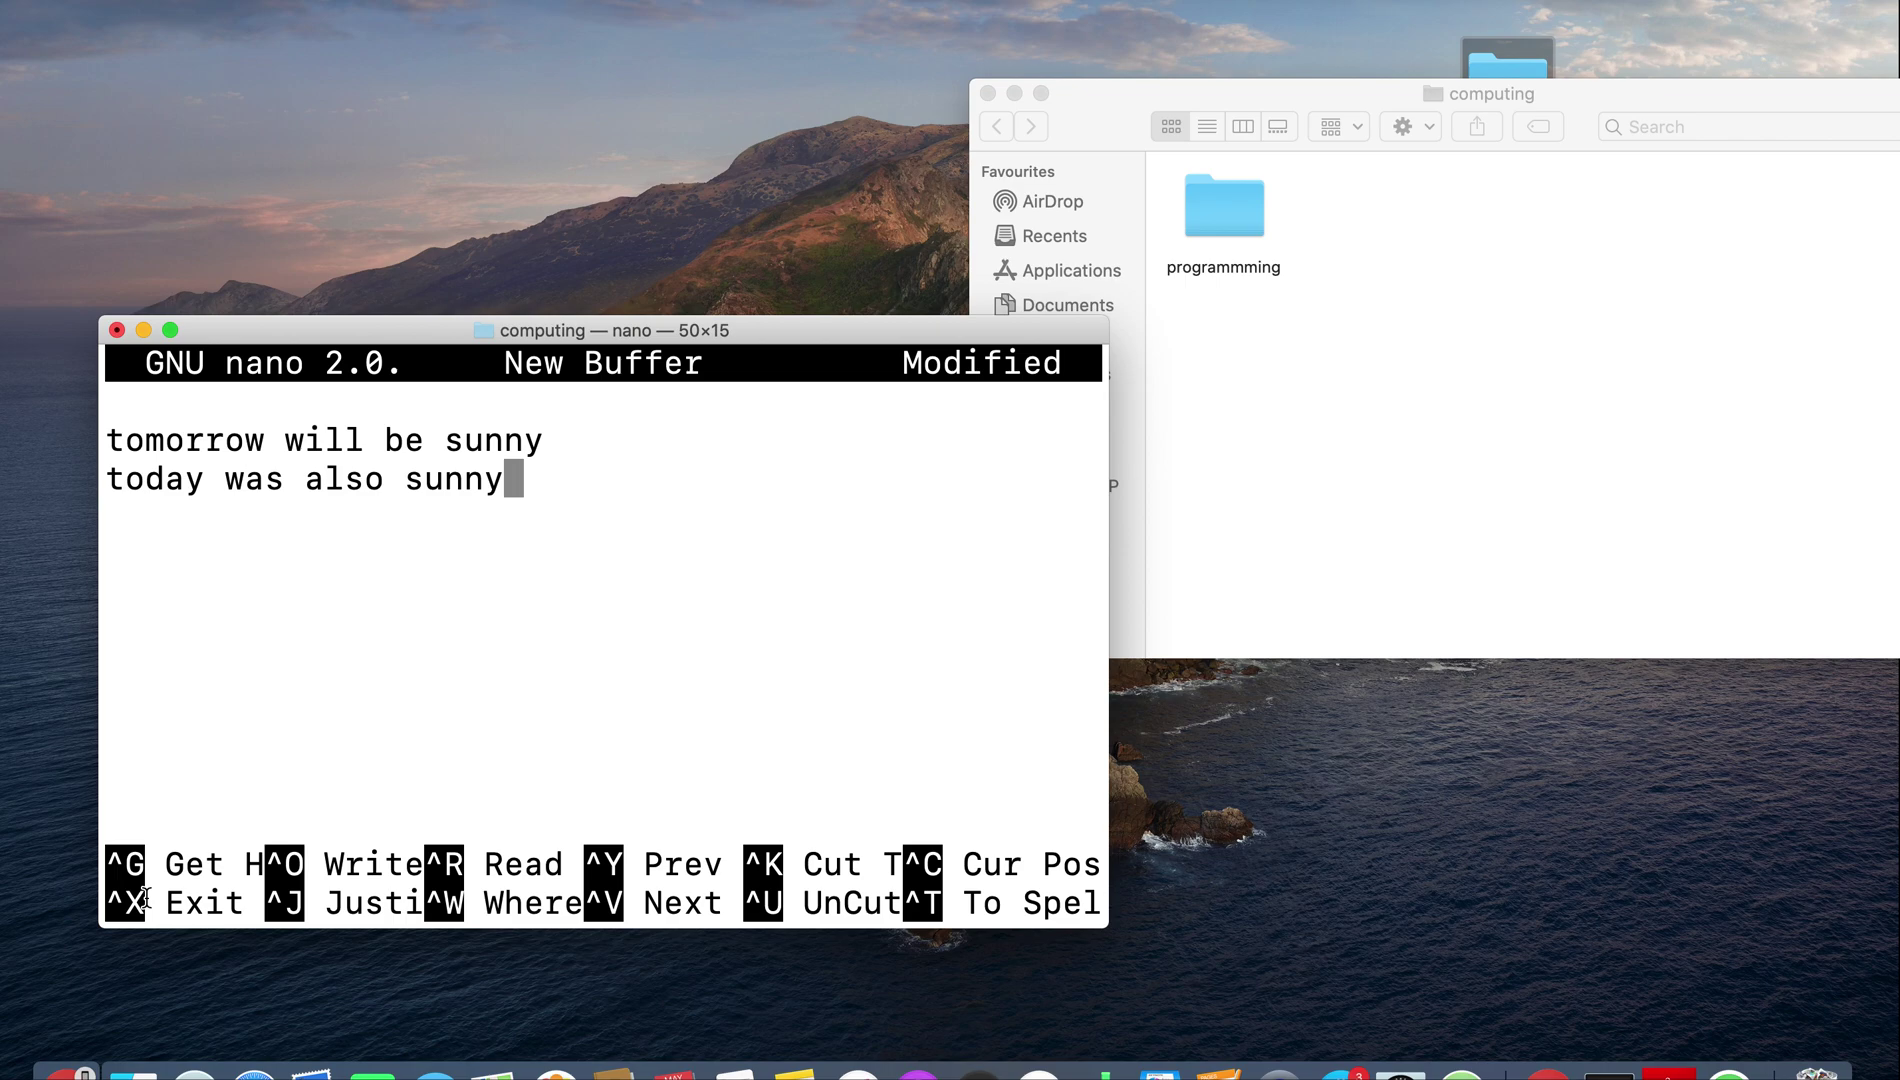
Step: Save the two-line text as weather.txt and exit nano to the shell
{"action": "key", "text": "ctrl+x"}
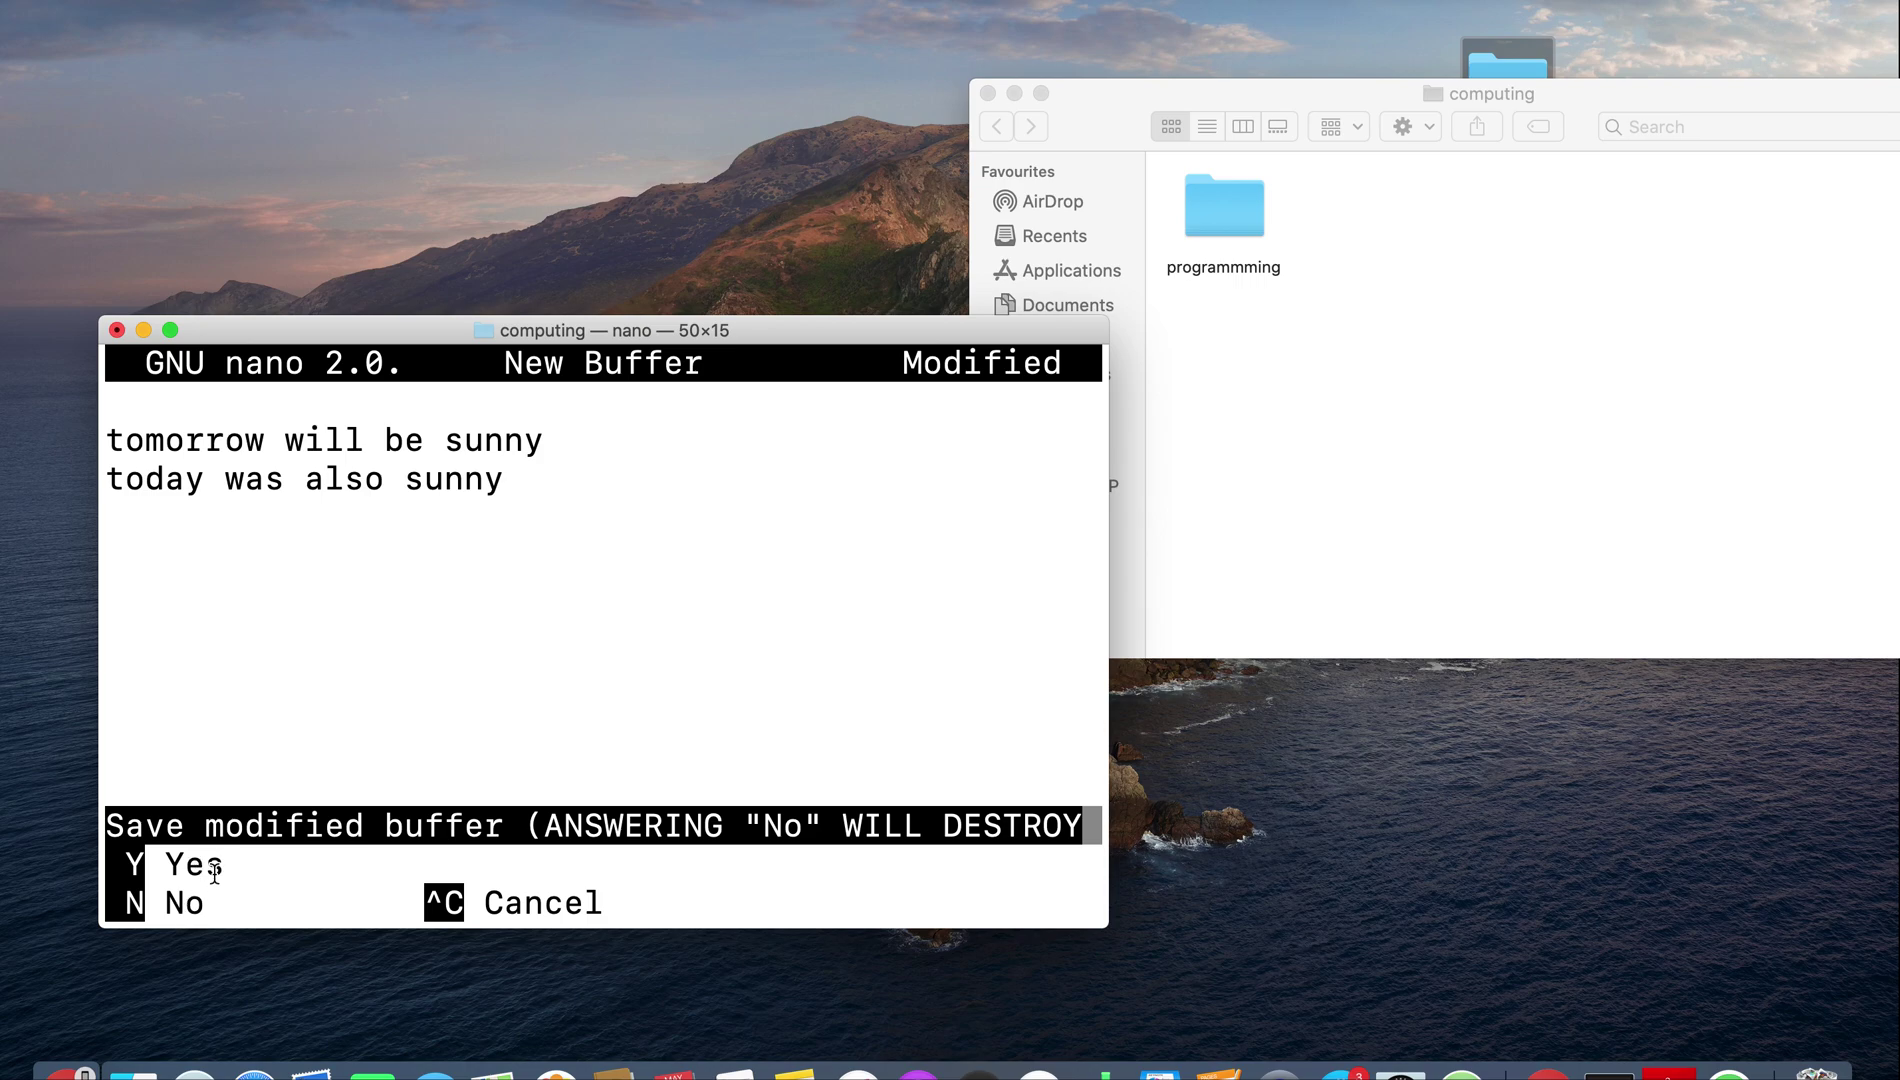
{"action": "key", "text": "y"}
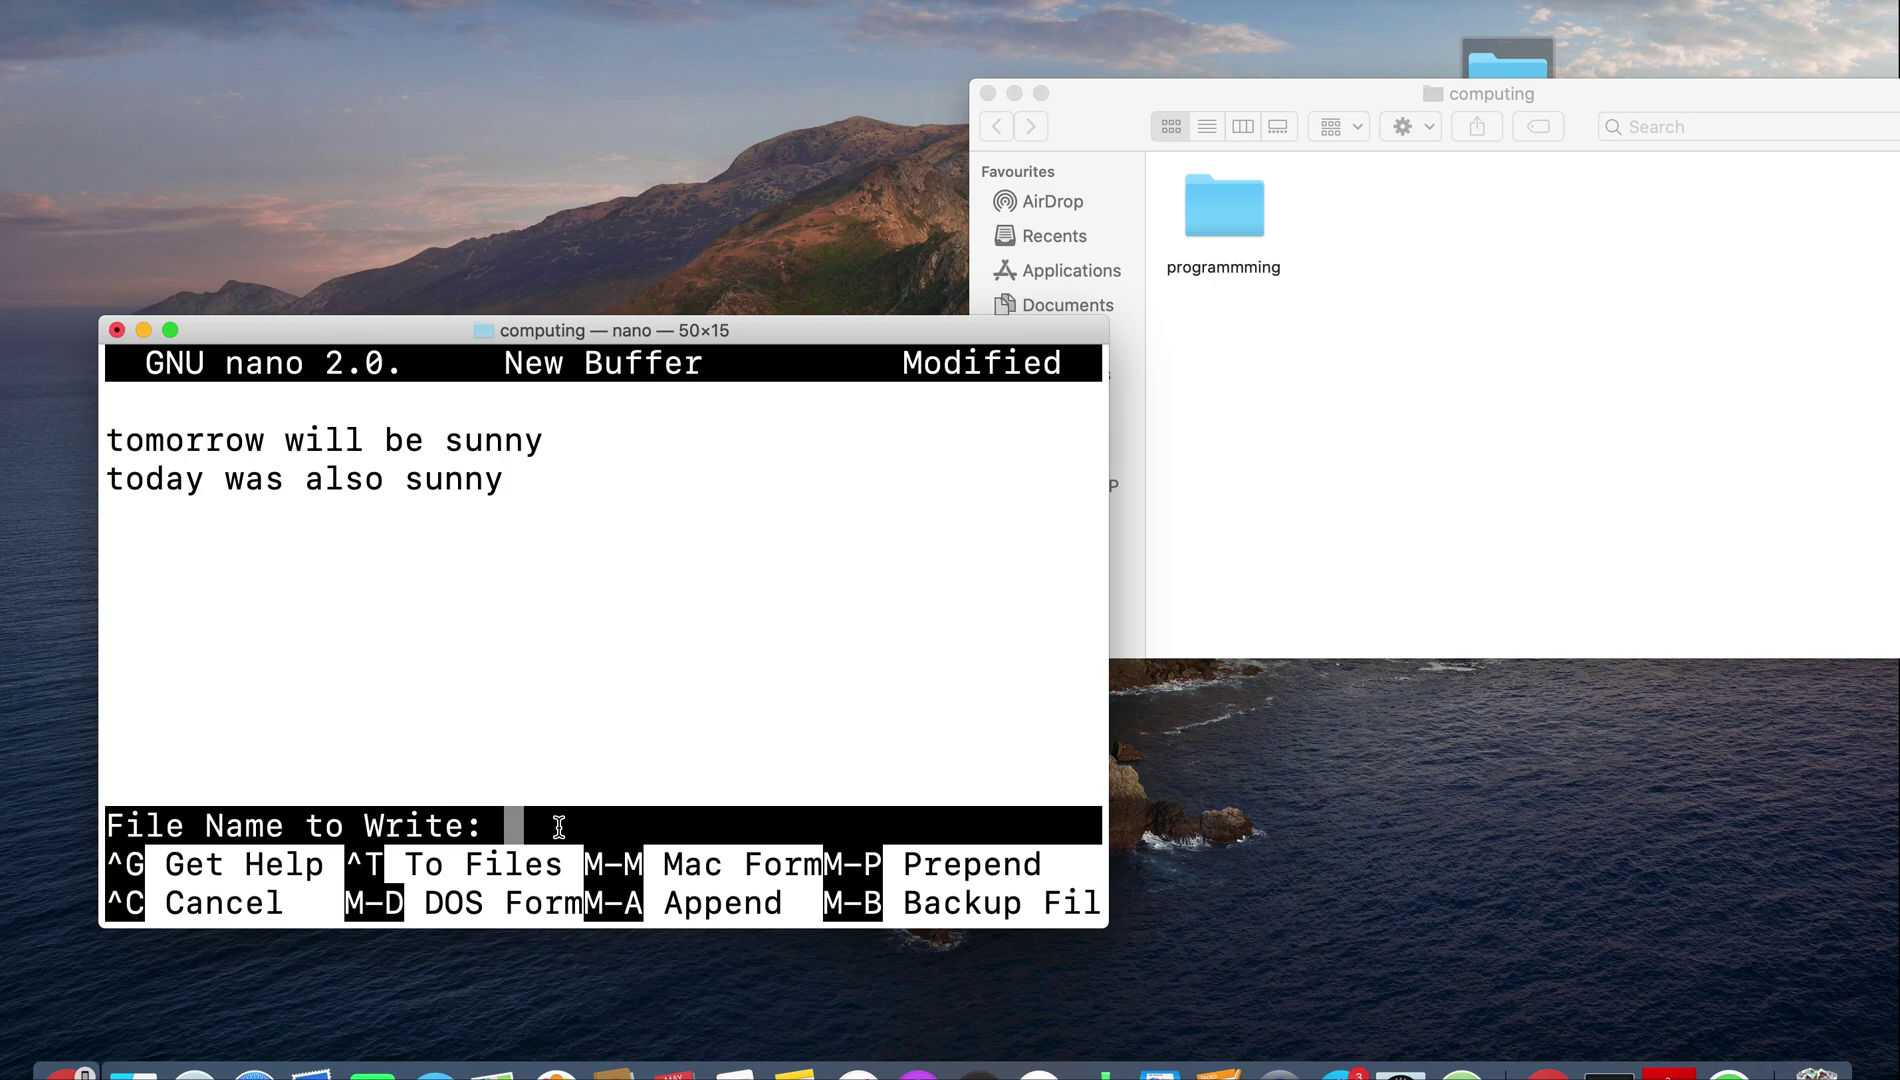
{"action": "type", "text": "weather"}
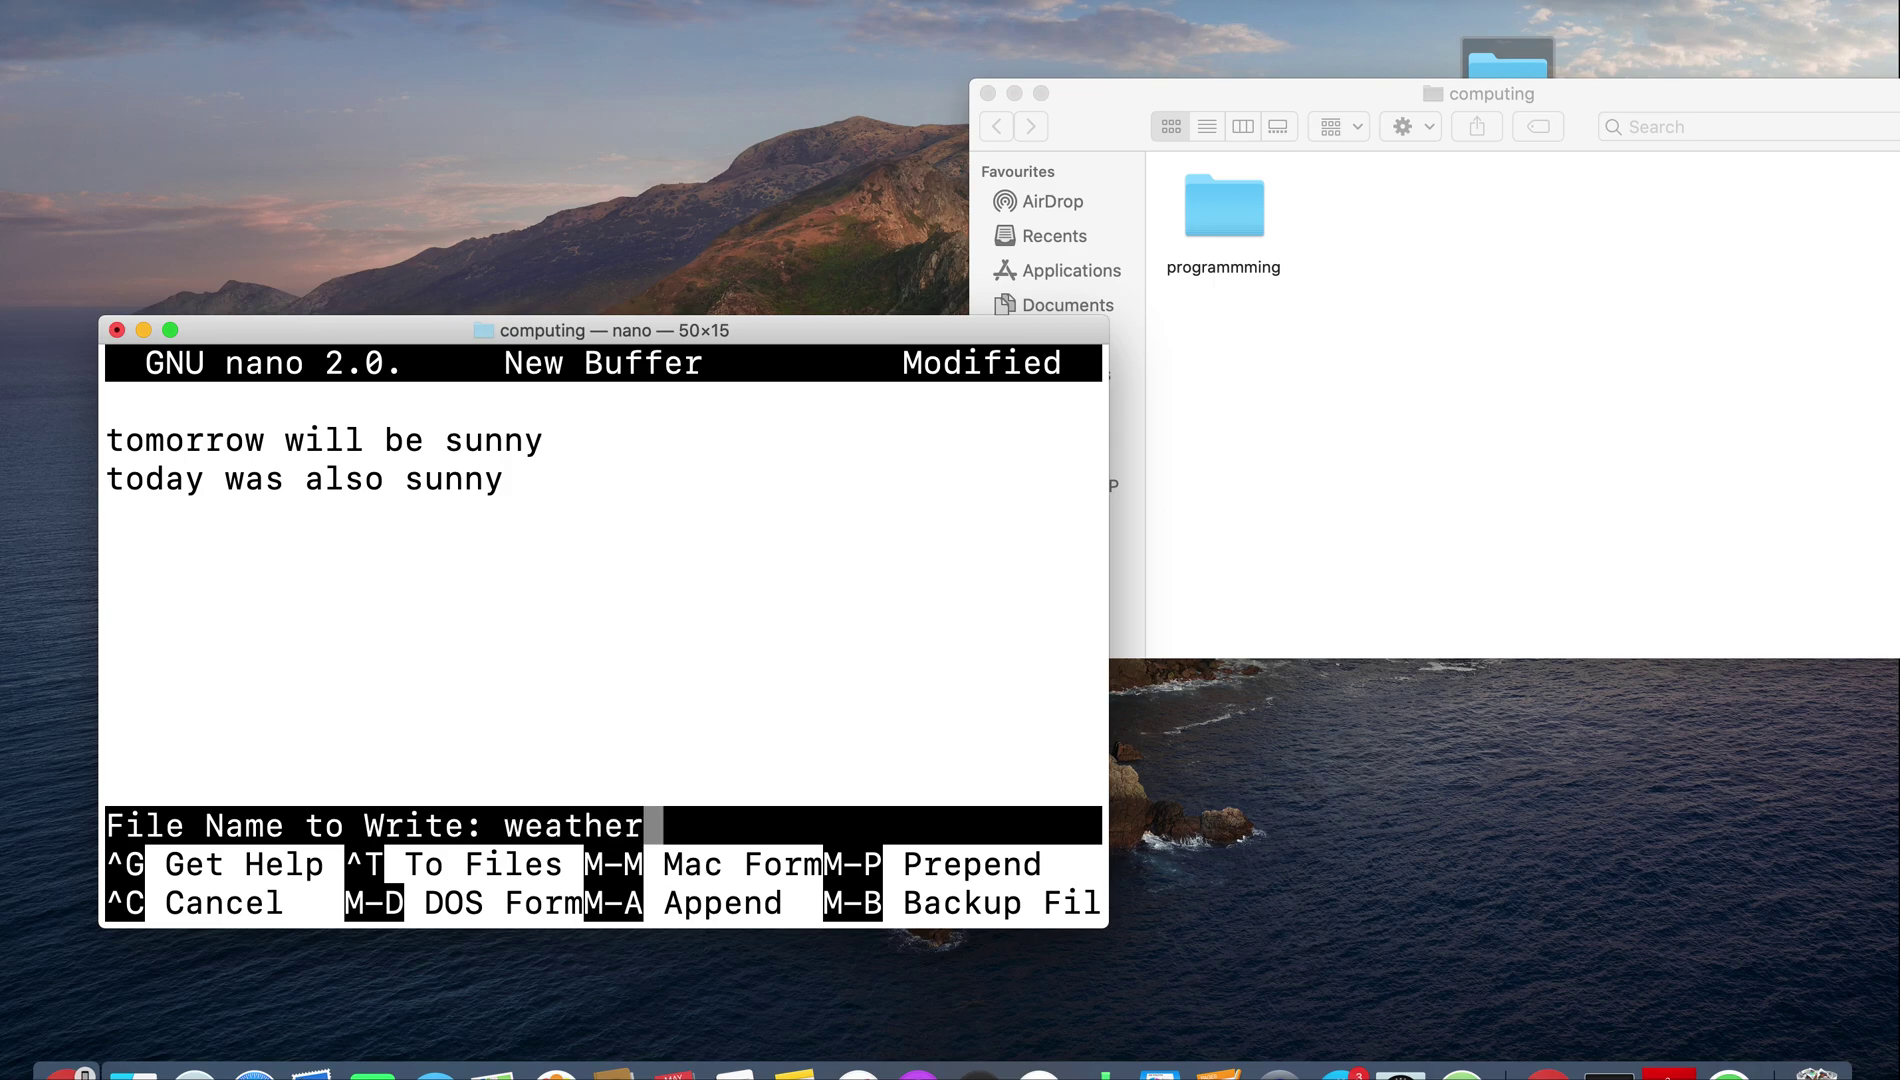
{"action": "type", "text": ".txt"}
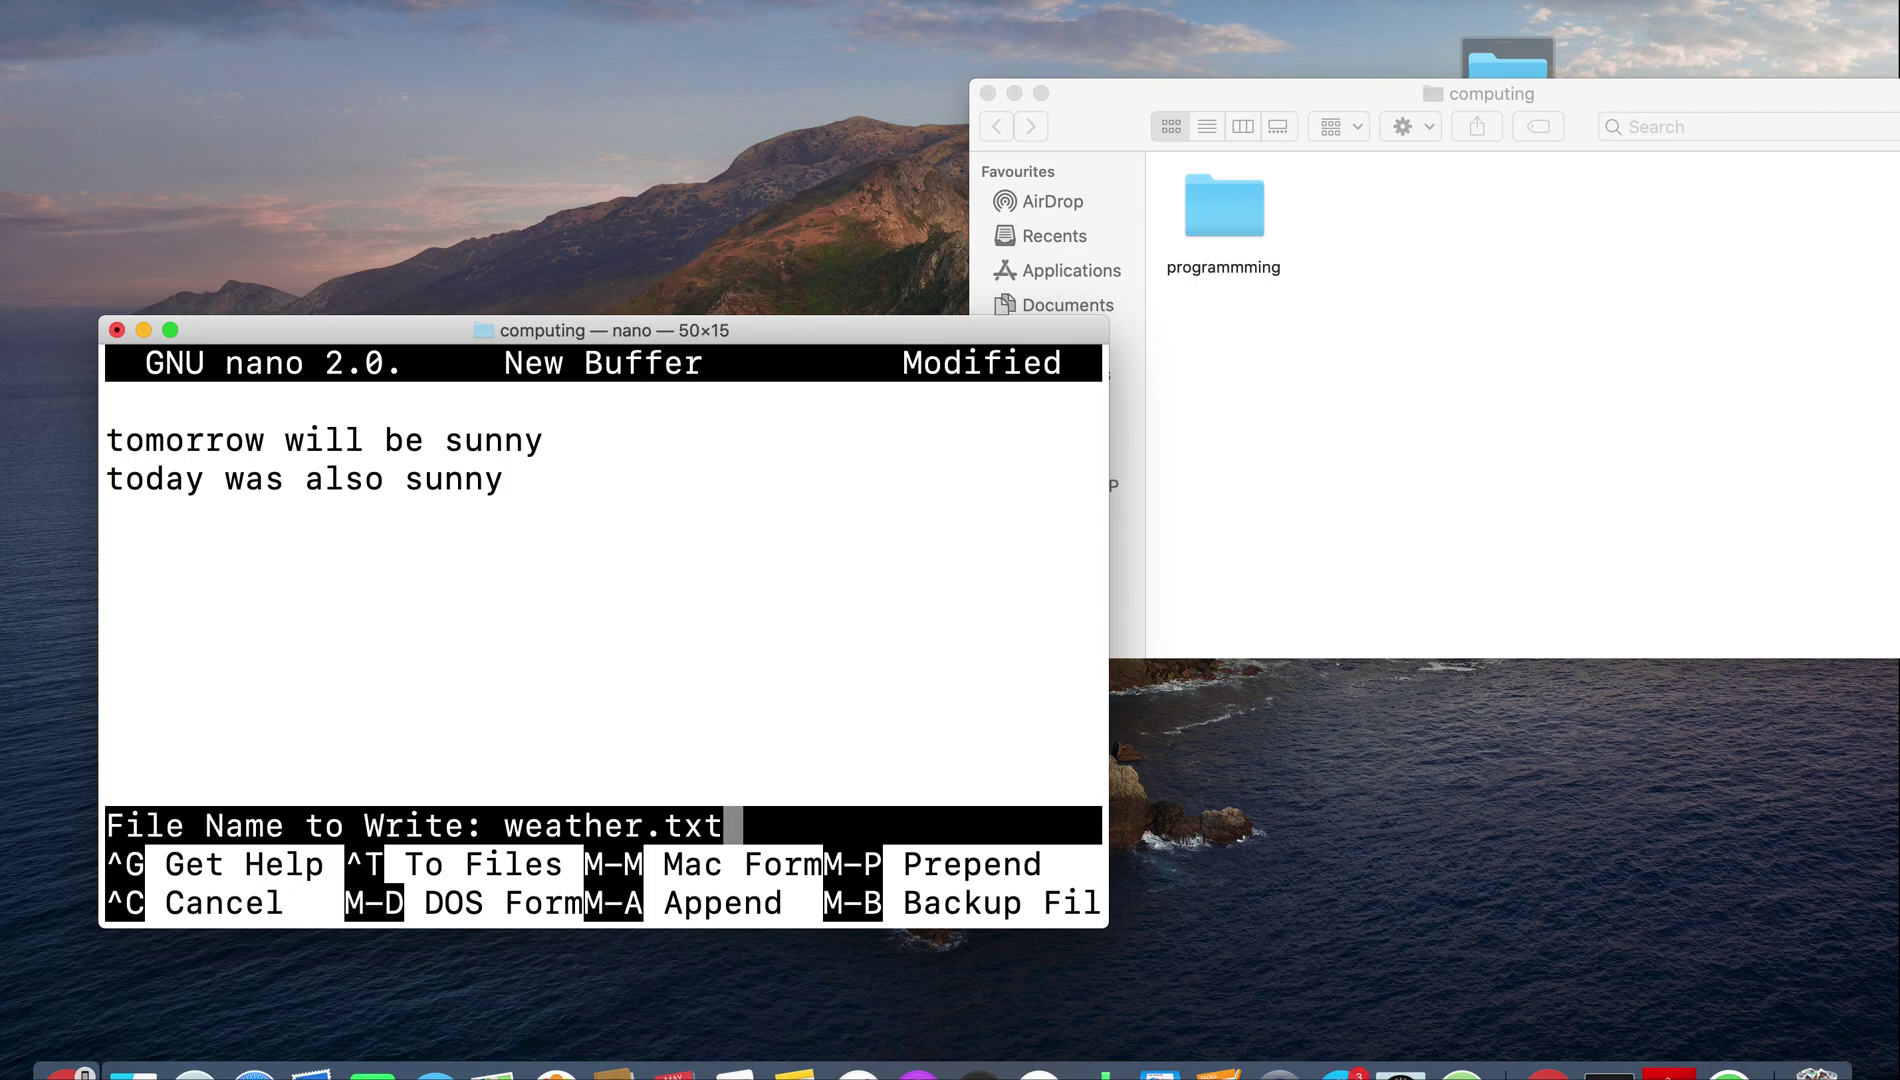
{"action": "key", "text": "Return"}
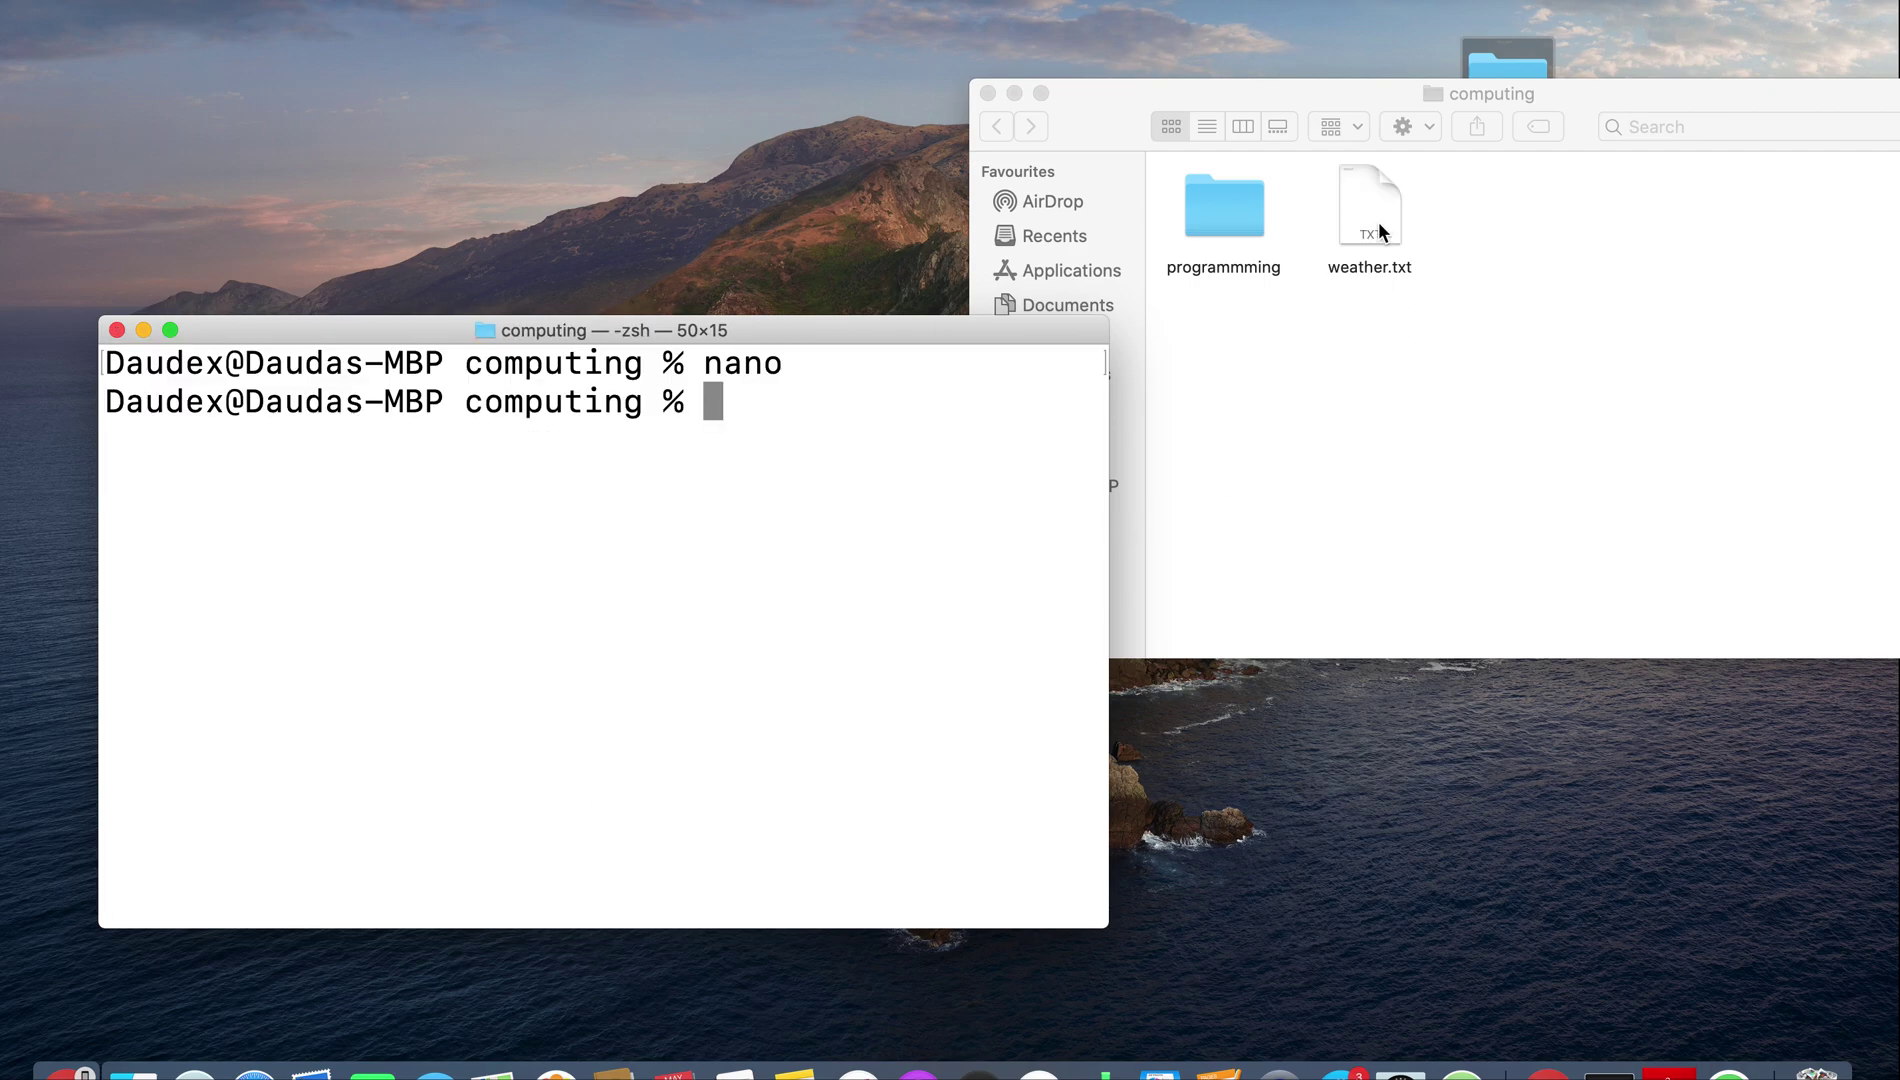
{"action": "left_click", "coordinate": [1380, 231]}
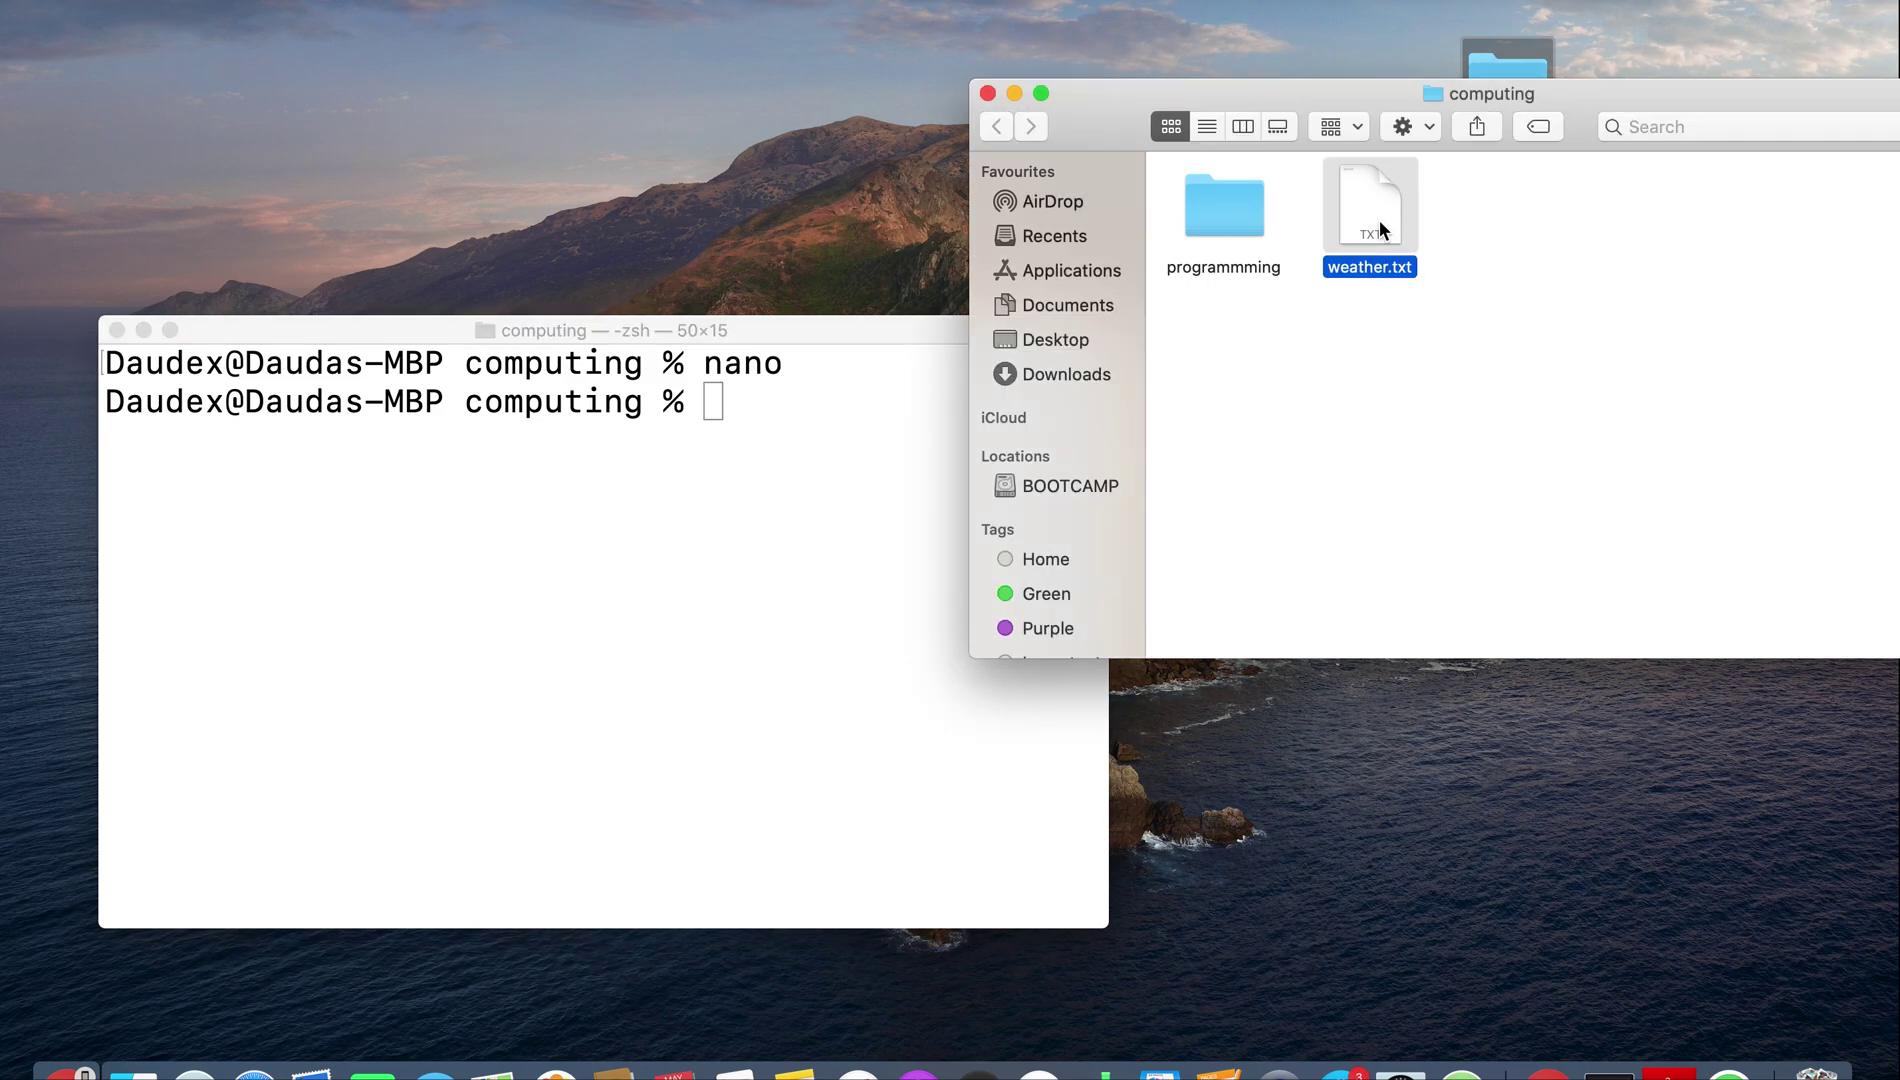
{"action": "double_click", "coordinate": [1380, 223]}
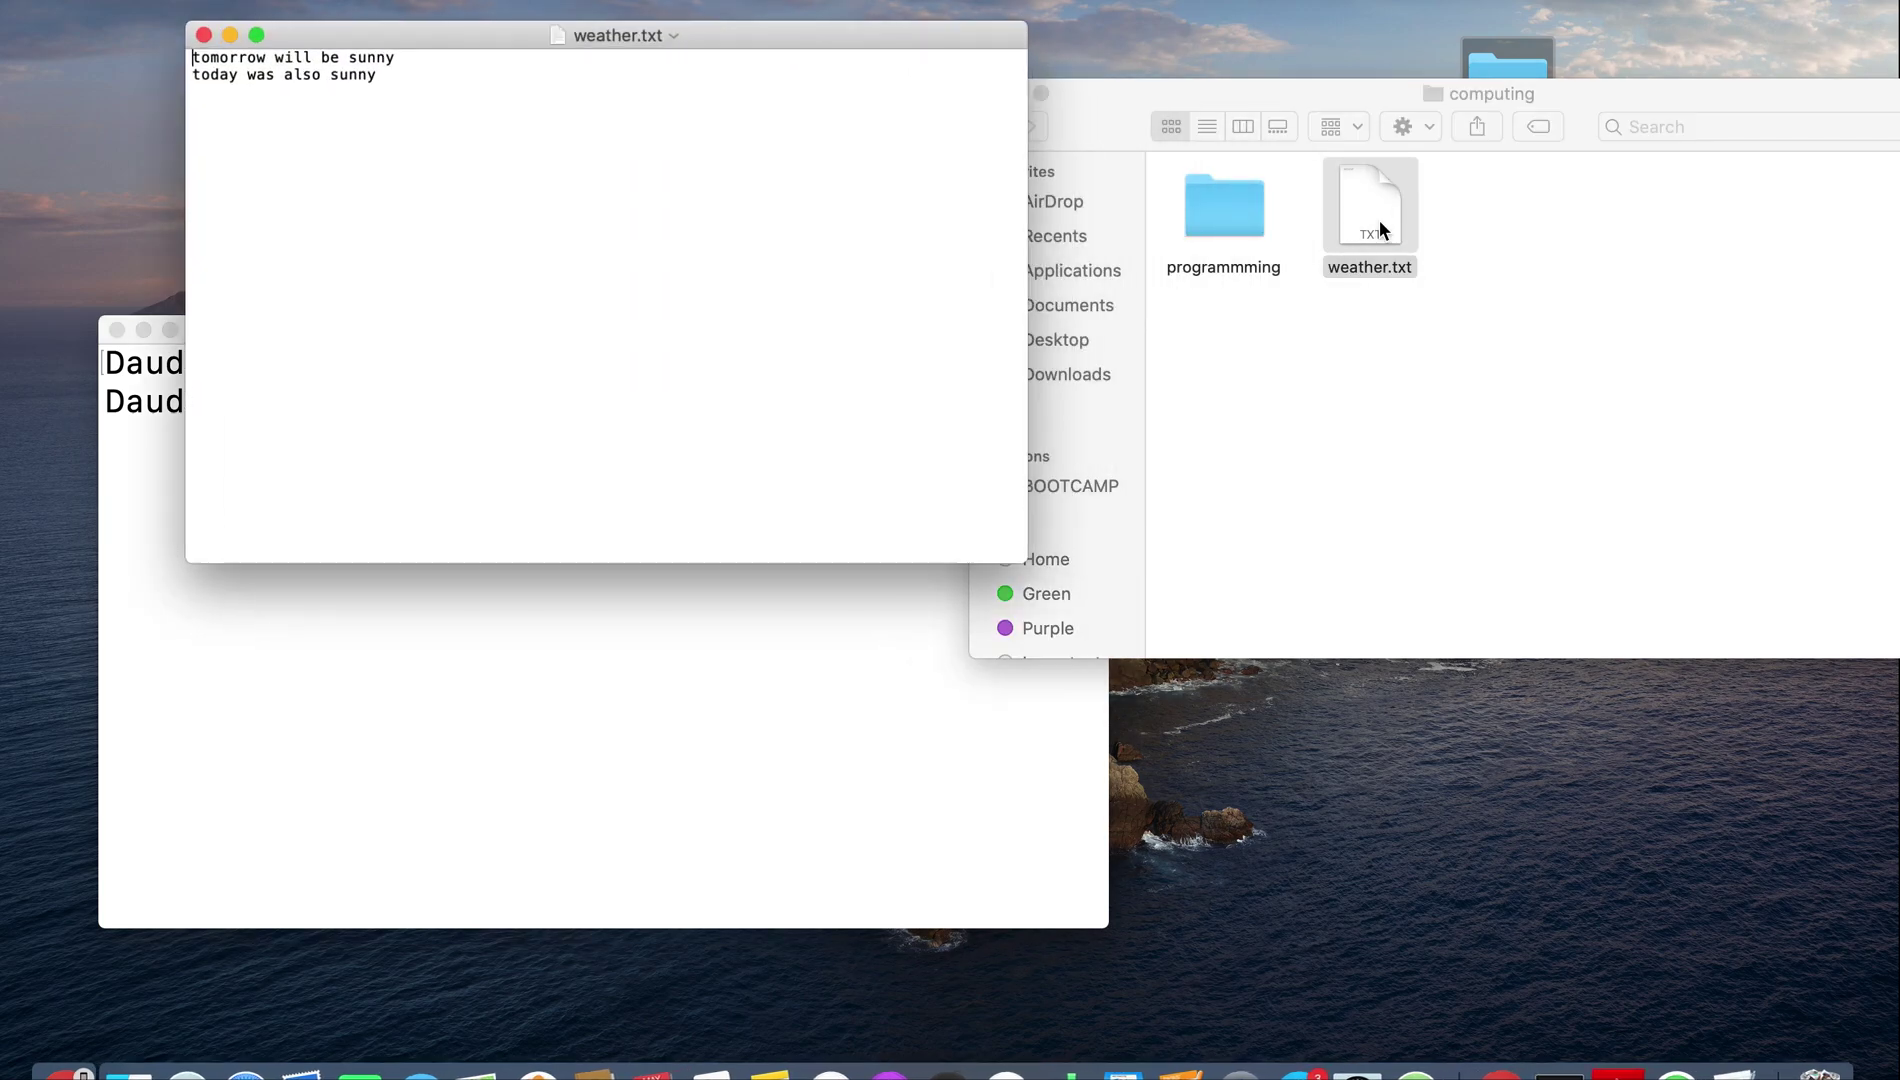
{"action": "left_click_drag", "start_coordinate": [748, 30], "coordinate": [1587, 258]}
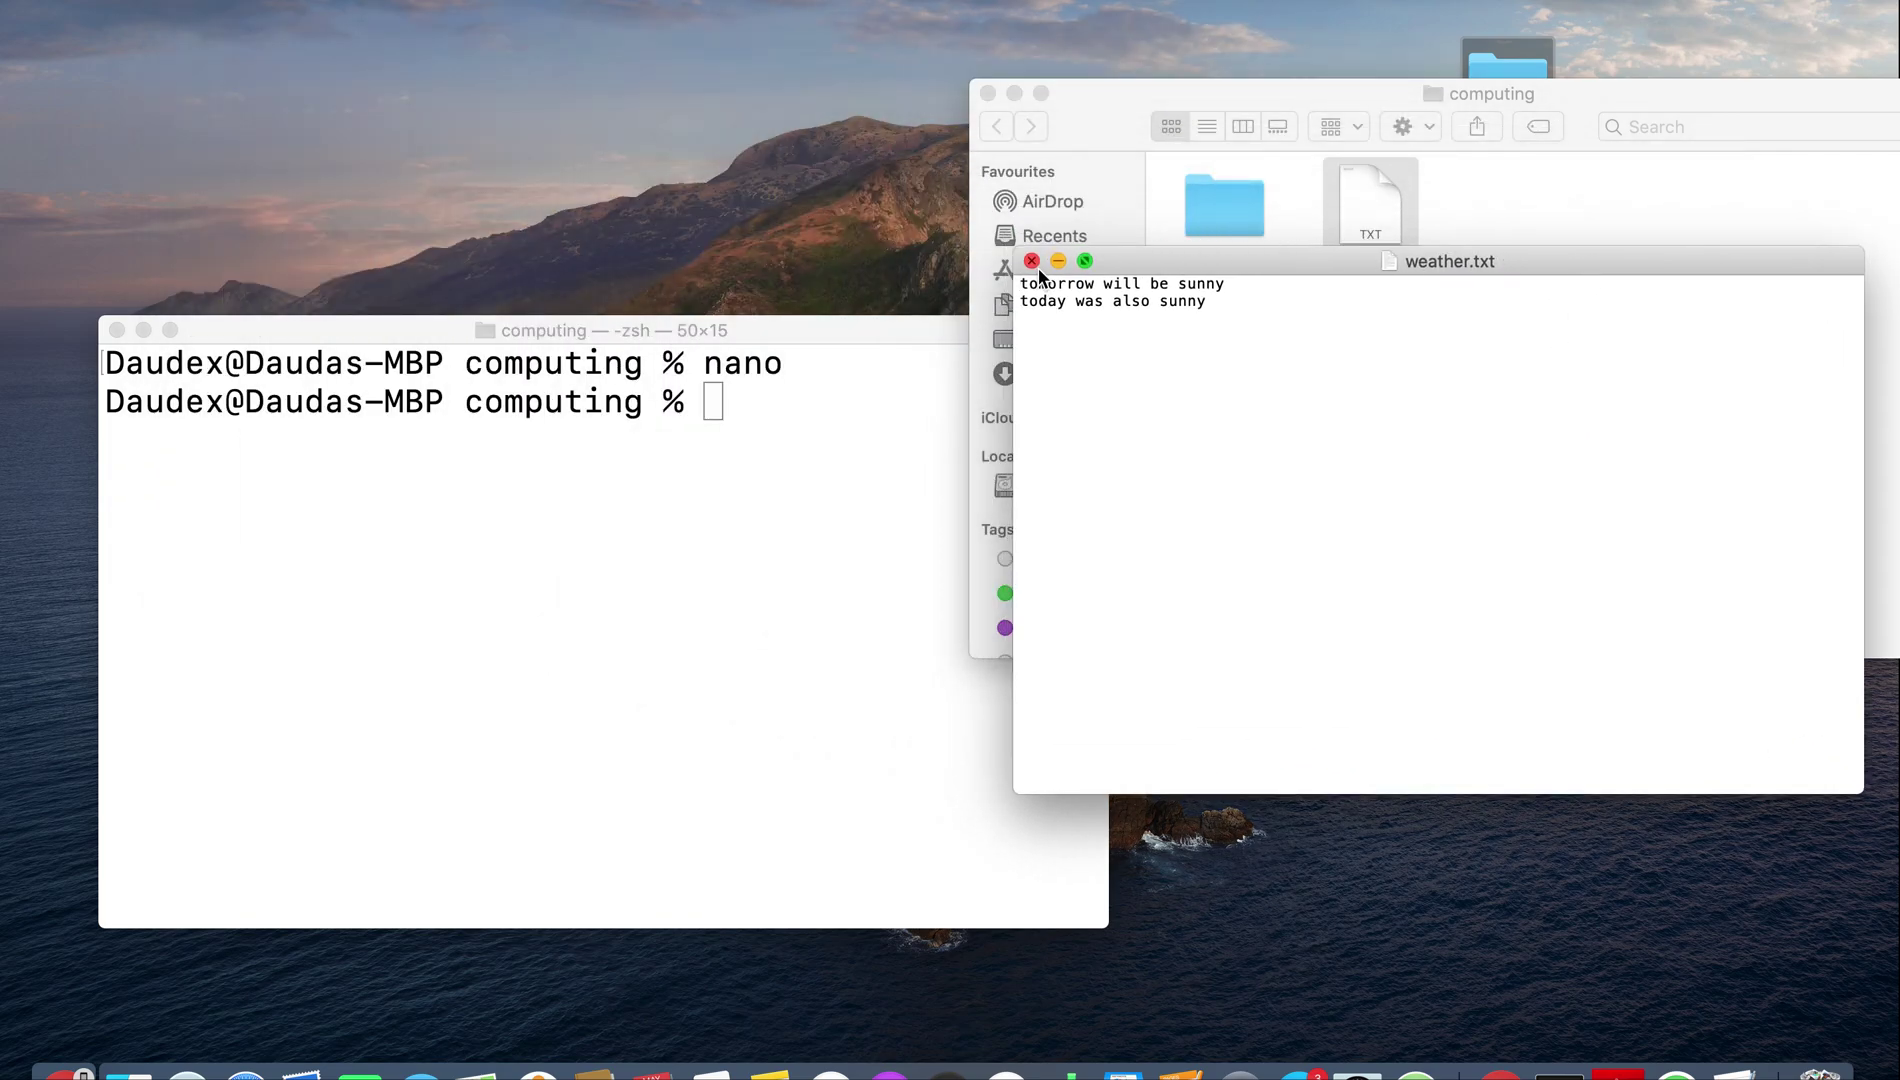
{"action": "left_click", "coordinate": [1031, 262]}
{"action": "left_click", "coordinate": [736, 397]}
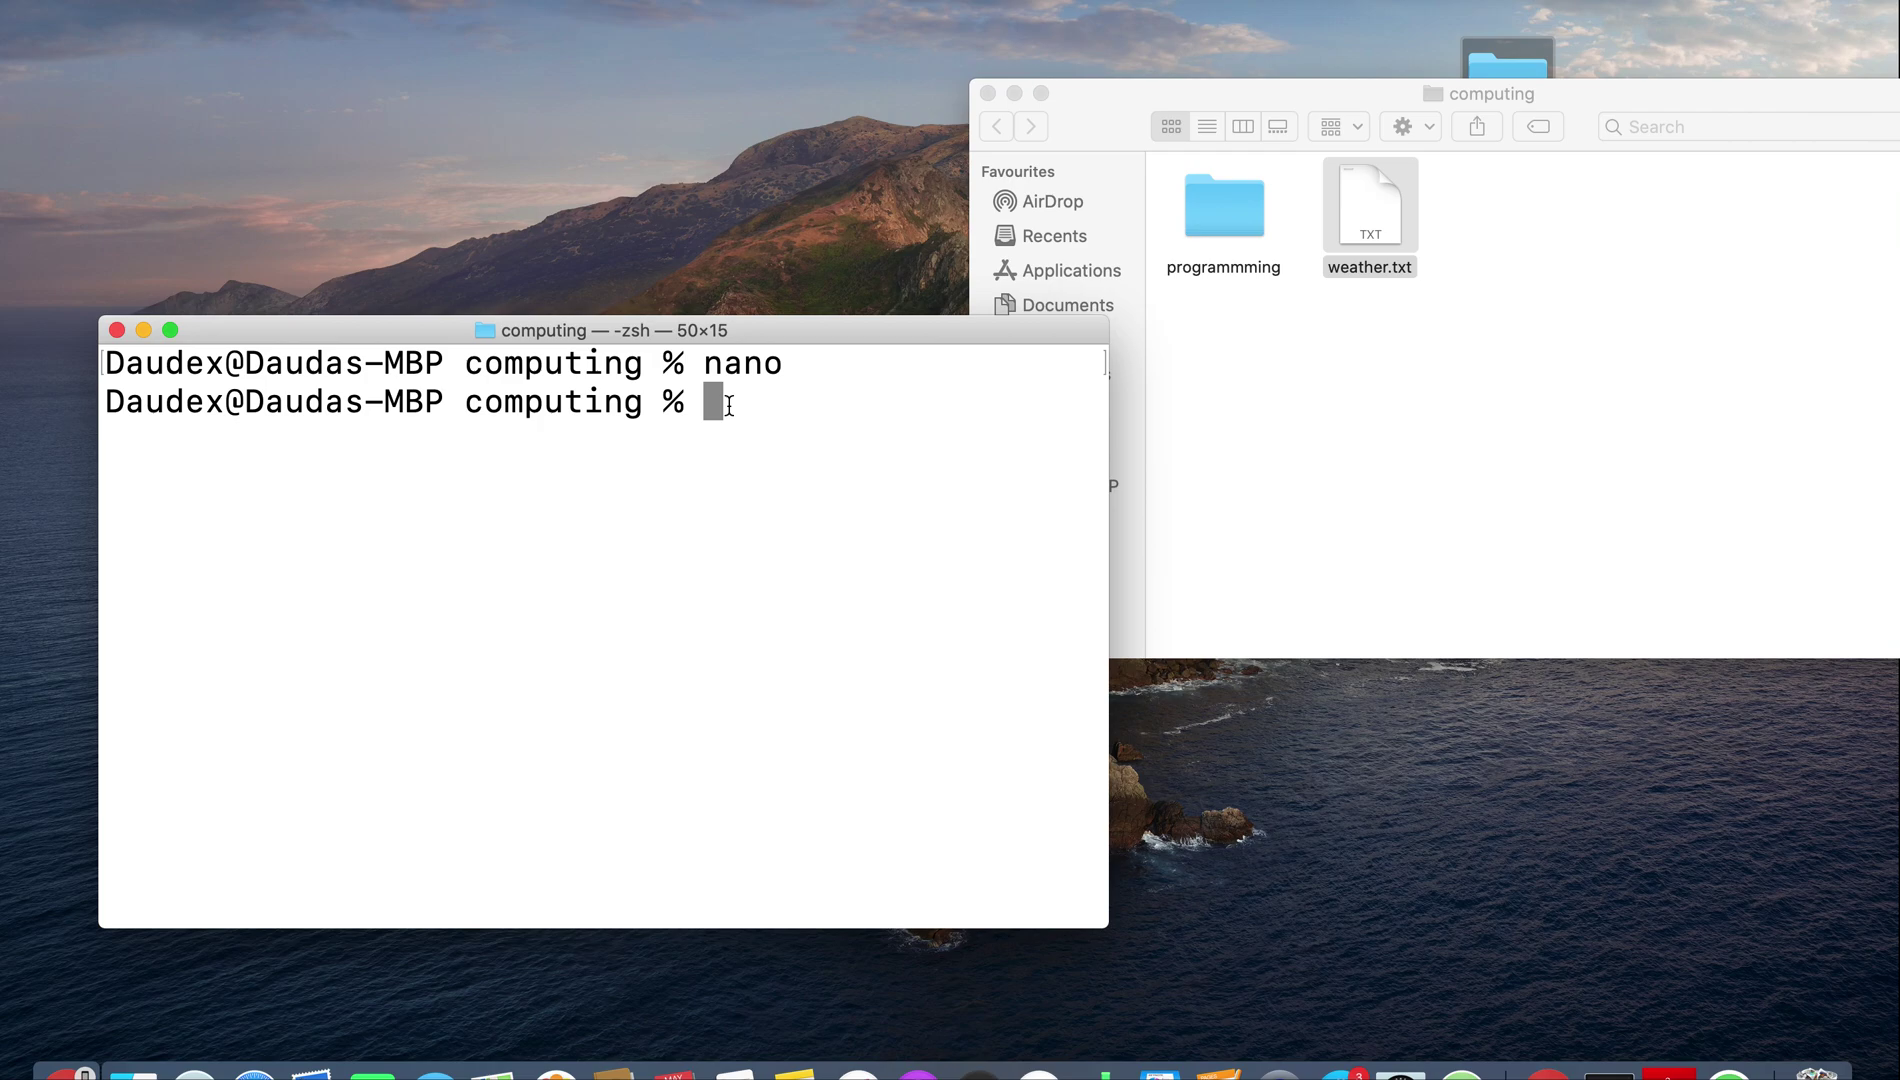
{"action": "type", "text": "nano "}
{"action": "type", "text": "we"}
Step: Reopen weather.txt in nano and move the cursor through its text
{"action": "key", "text": "Tab"}
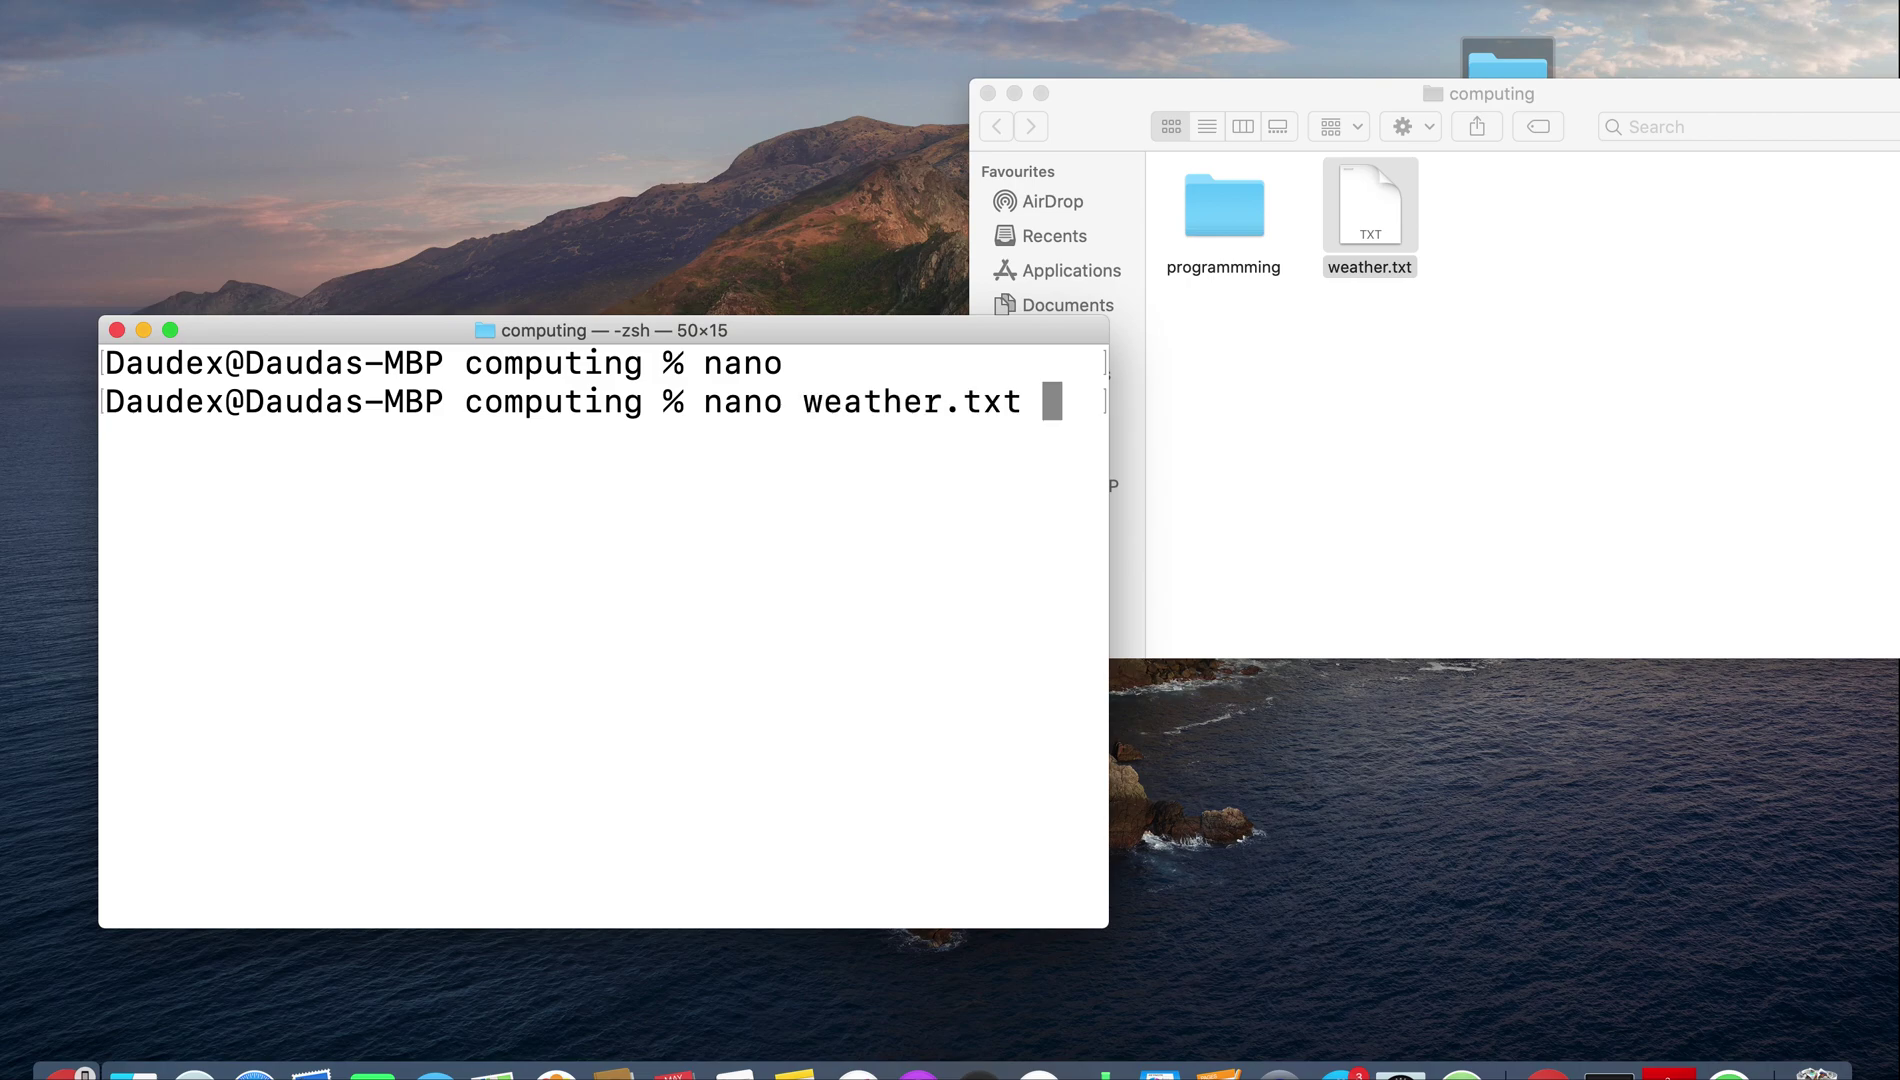
{"action": "key", "text": "Return"}
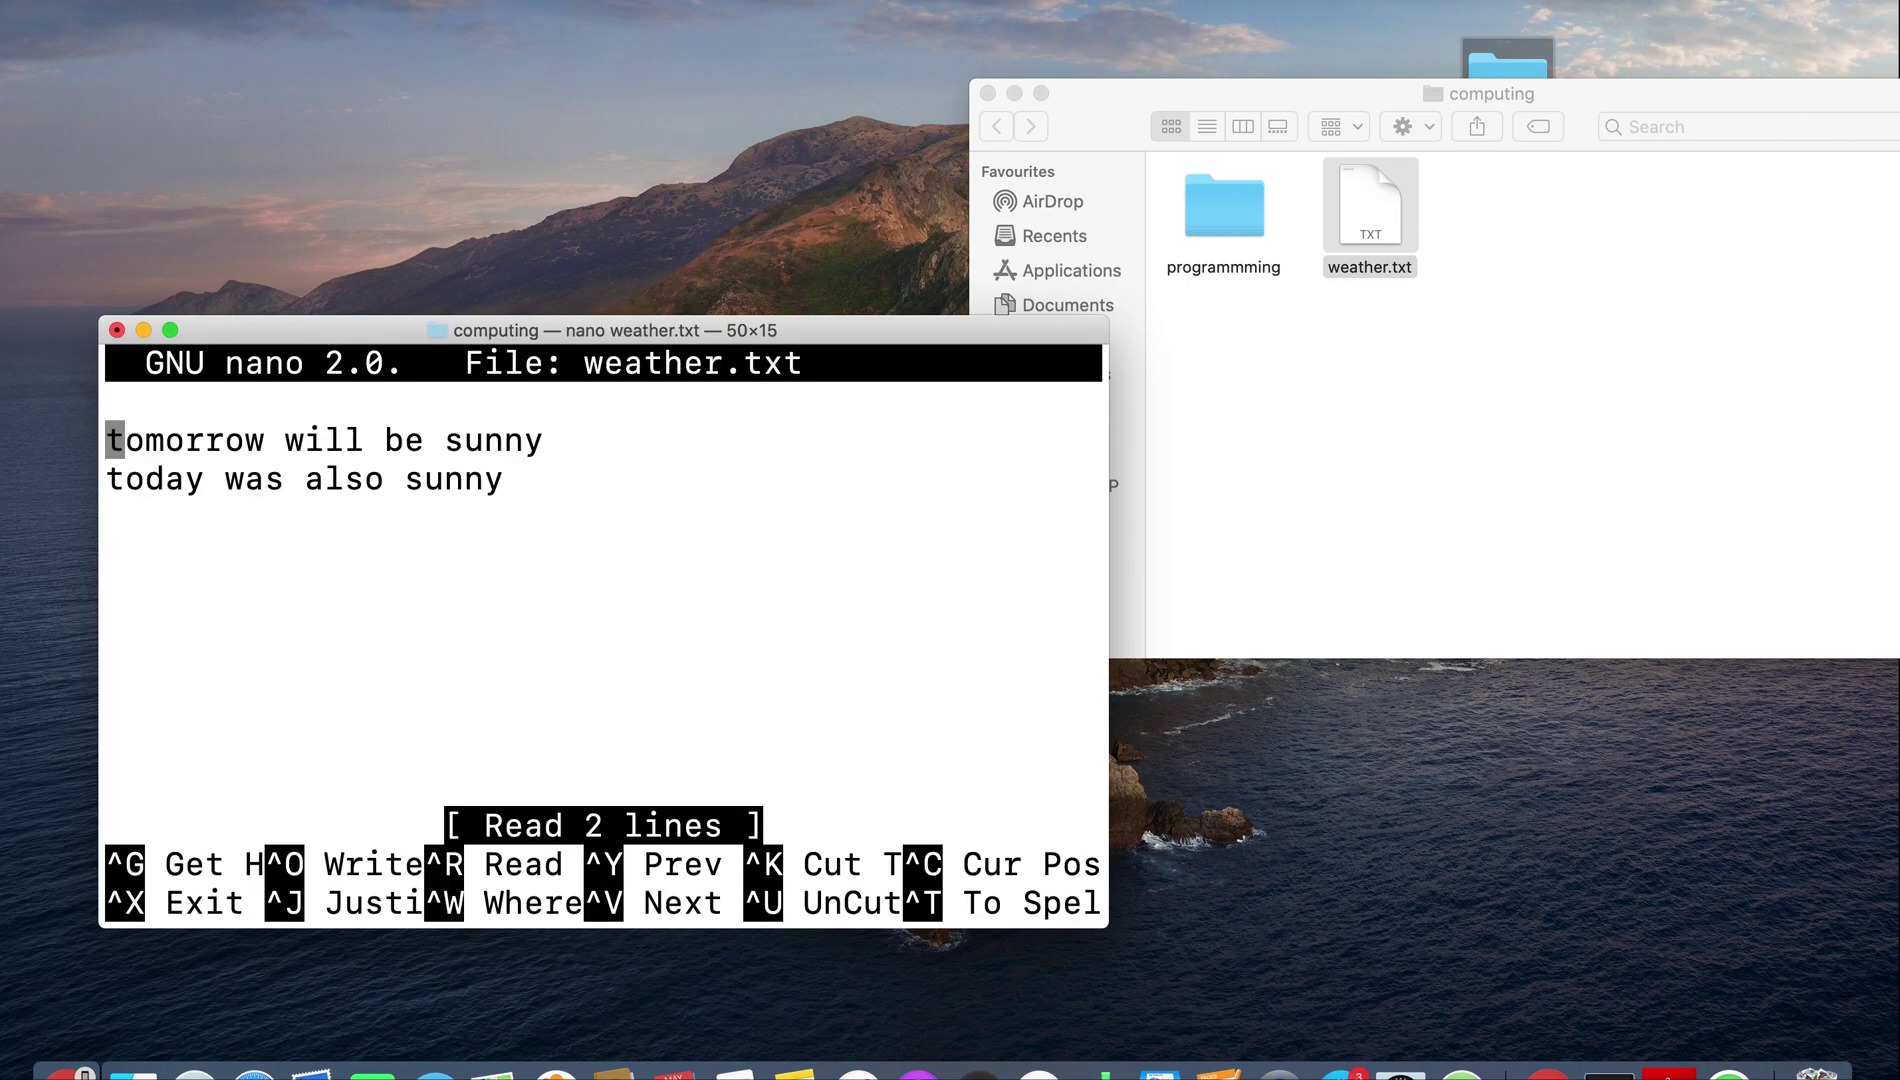
{"action": "key", "text": "Down"}
{"action": "key", "text": "Down"}
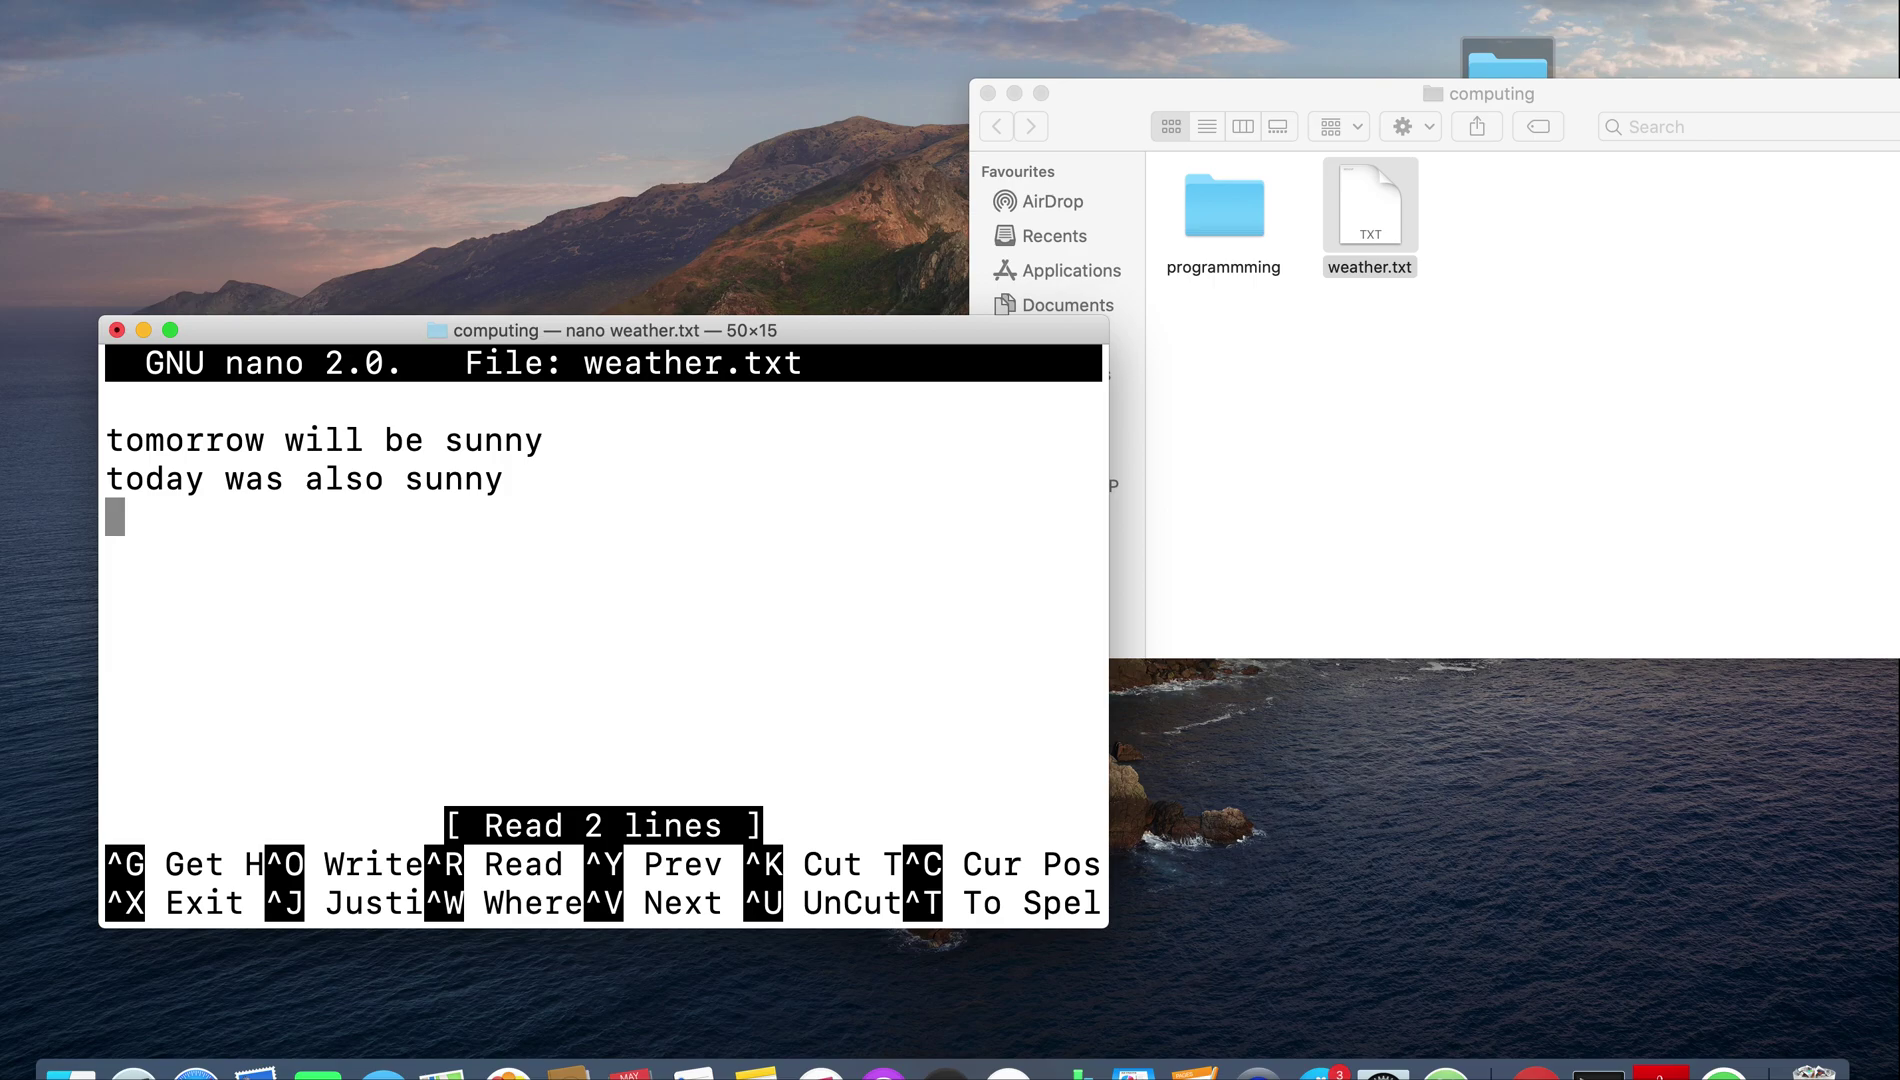
{"action": "key", "text": "Up"}
{"action": "key", "text": "Up"}
{"action": "key", "text": "Right"}
{"action": "key", "text": "Right"}
{"action": "key", "text": "Right"}
{"action": "key", "text": "Right"}
{"action": "key", "text": "Right"}
{"action": "key", "text": "Right"}
{"action": "key", "text": "Right"}
{"action": "key", "text": "Right"}
Step: Erase 'sunny' from the end of line 2 so it can read 'today was cloudy'
{"action": "key", "text": "Down"}
{"action": "key", "text": "Right"}
{"action": "key", "text": "Right"}
{"action": "key", "text": "Right"}
{"action": "key", "text": "Right"}
{"action": "key", "text": "Right"}
{"action": "key", "text": "Right"}
{"action": "key", "text": "BackSpace"}
{"action": "key", "text": "BackSpace"}
{"action": "key", "text": "BackSpace"}
{"action": "key", "text": "BackSpace"}
{"action": "key", "text": "BackSpace"}
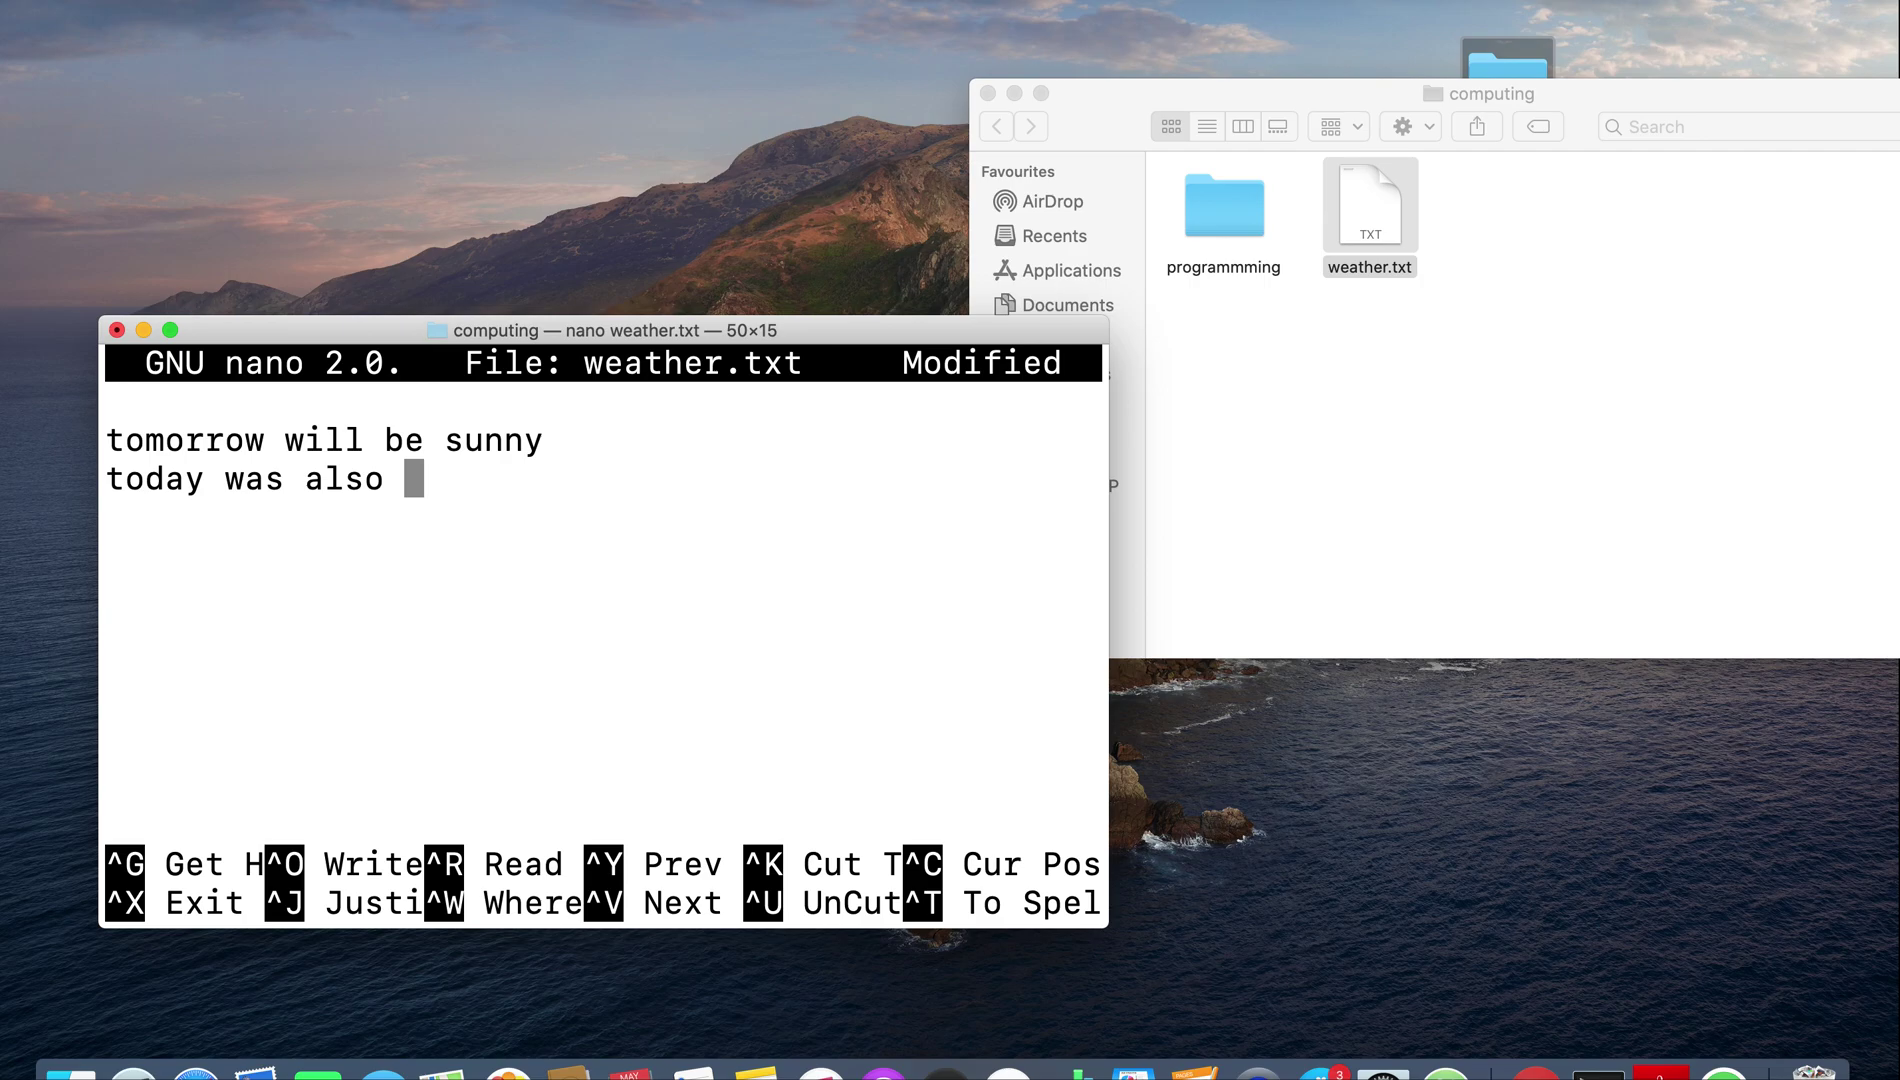
{"action": "key", "text": "BackSpace"}
{"action": "key", "text": "BackSpace"}
{"action": "key", "text": "BackSpace"}
{"action": "key", "text": "BackSpace"}
{"action": "key", "text": "BackSpace"}
{"action": "type", "text": "clo"}
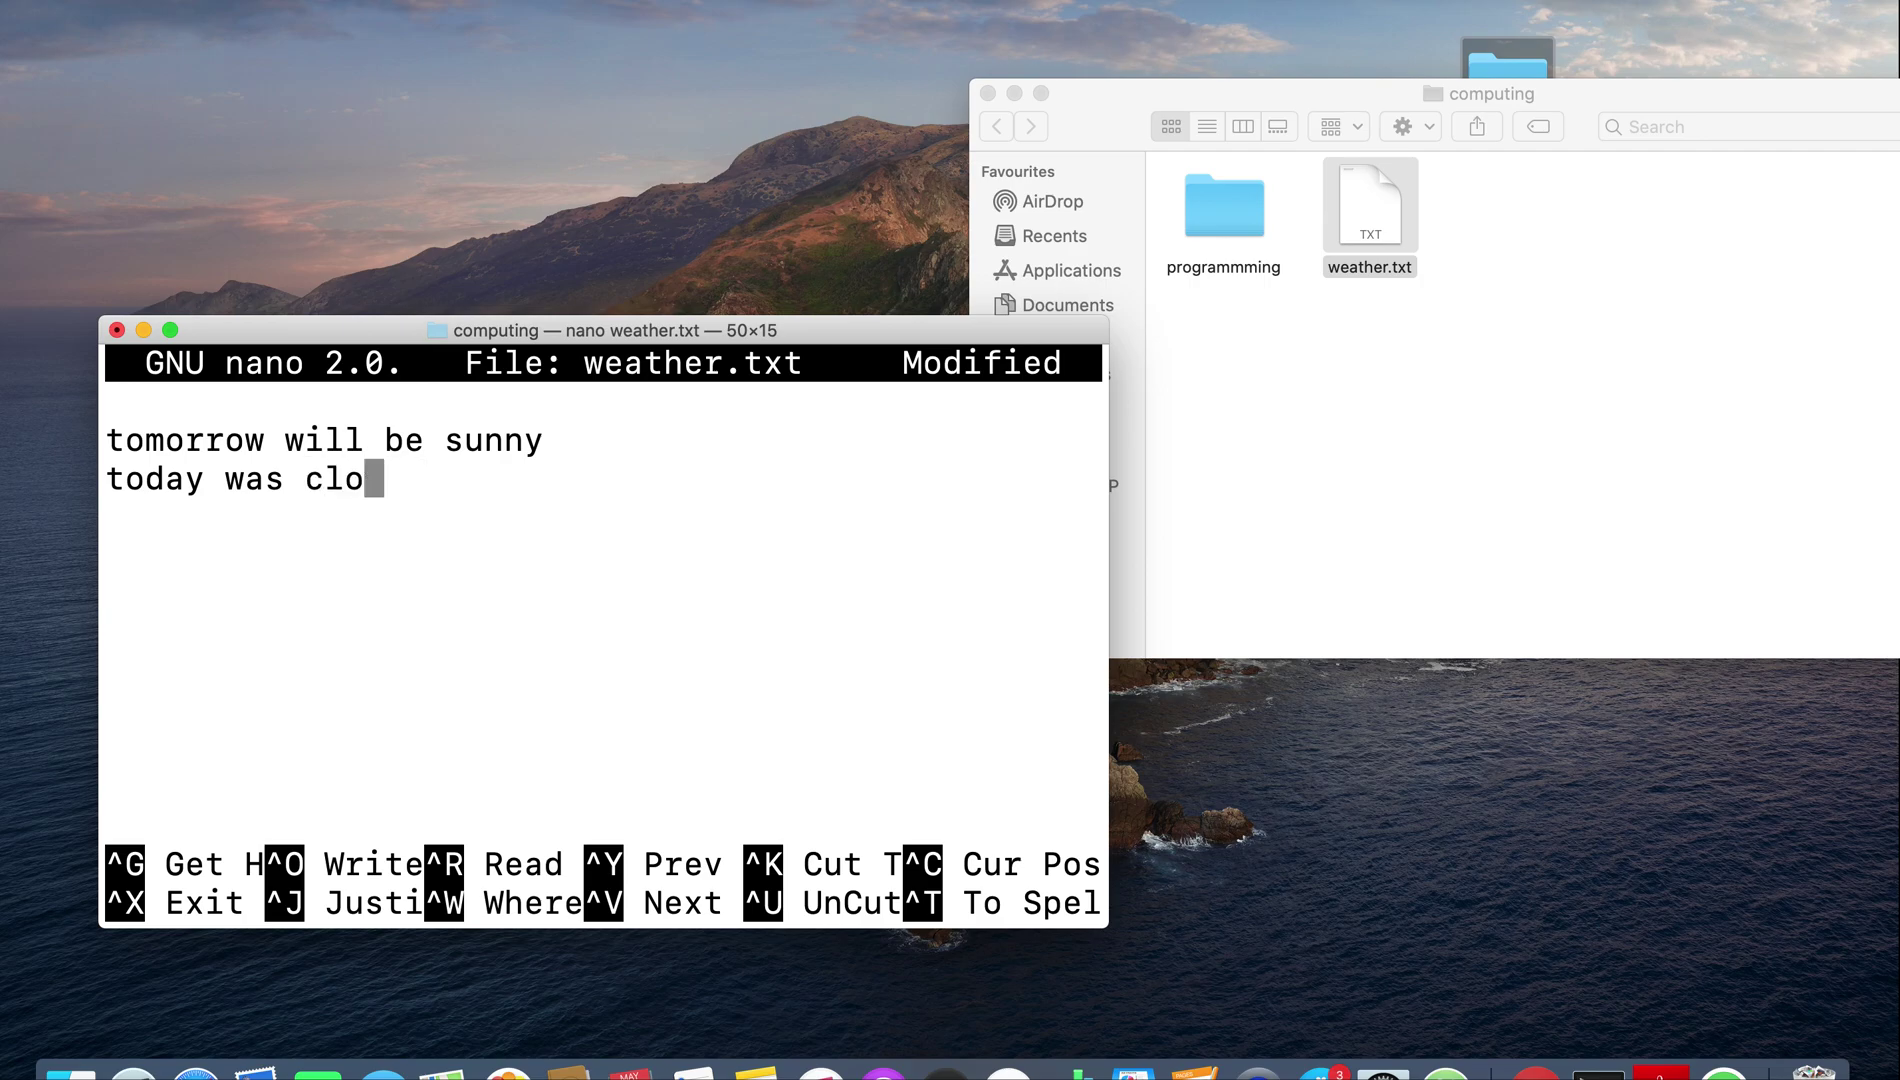
{"action": "type", "text": "udy"}
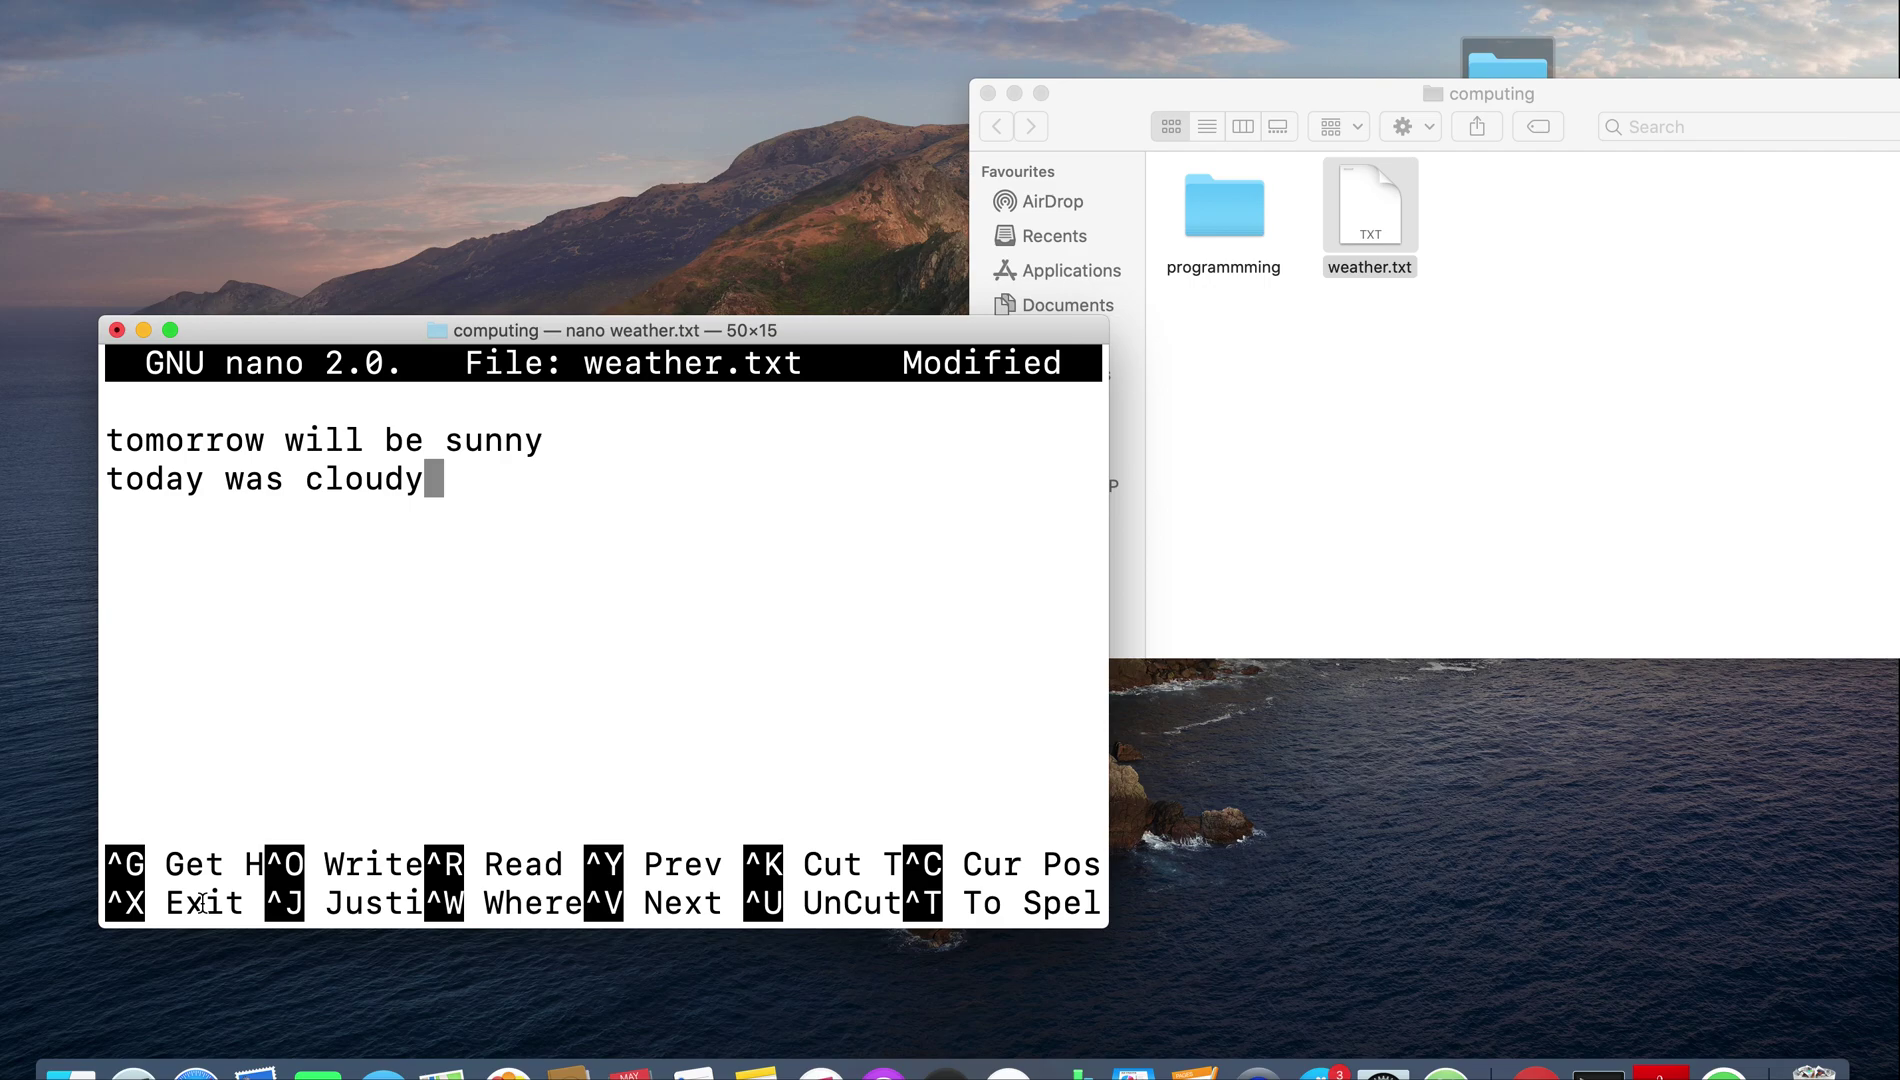
Step: Save the edited text under the new name new_weather.txt and quit nano
{"action": "key", "text": "ctrl+x"}
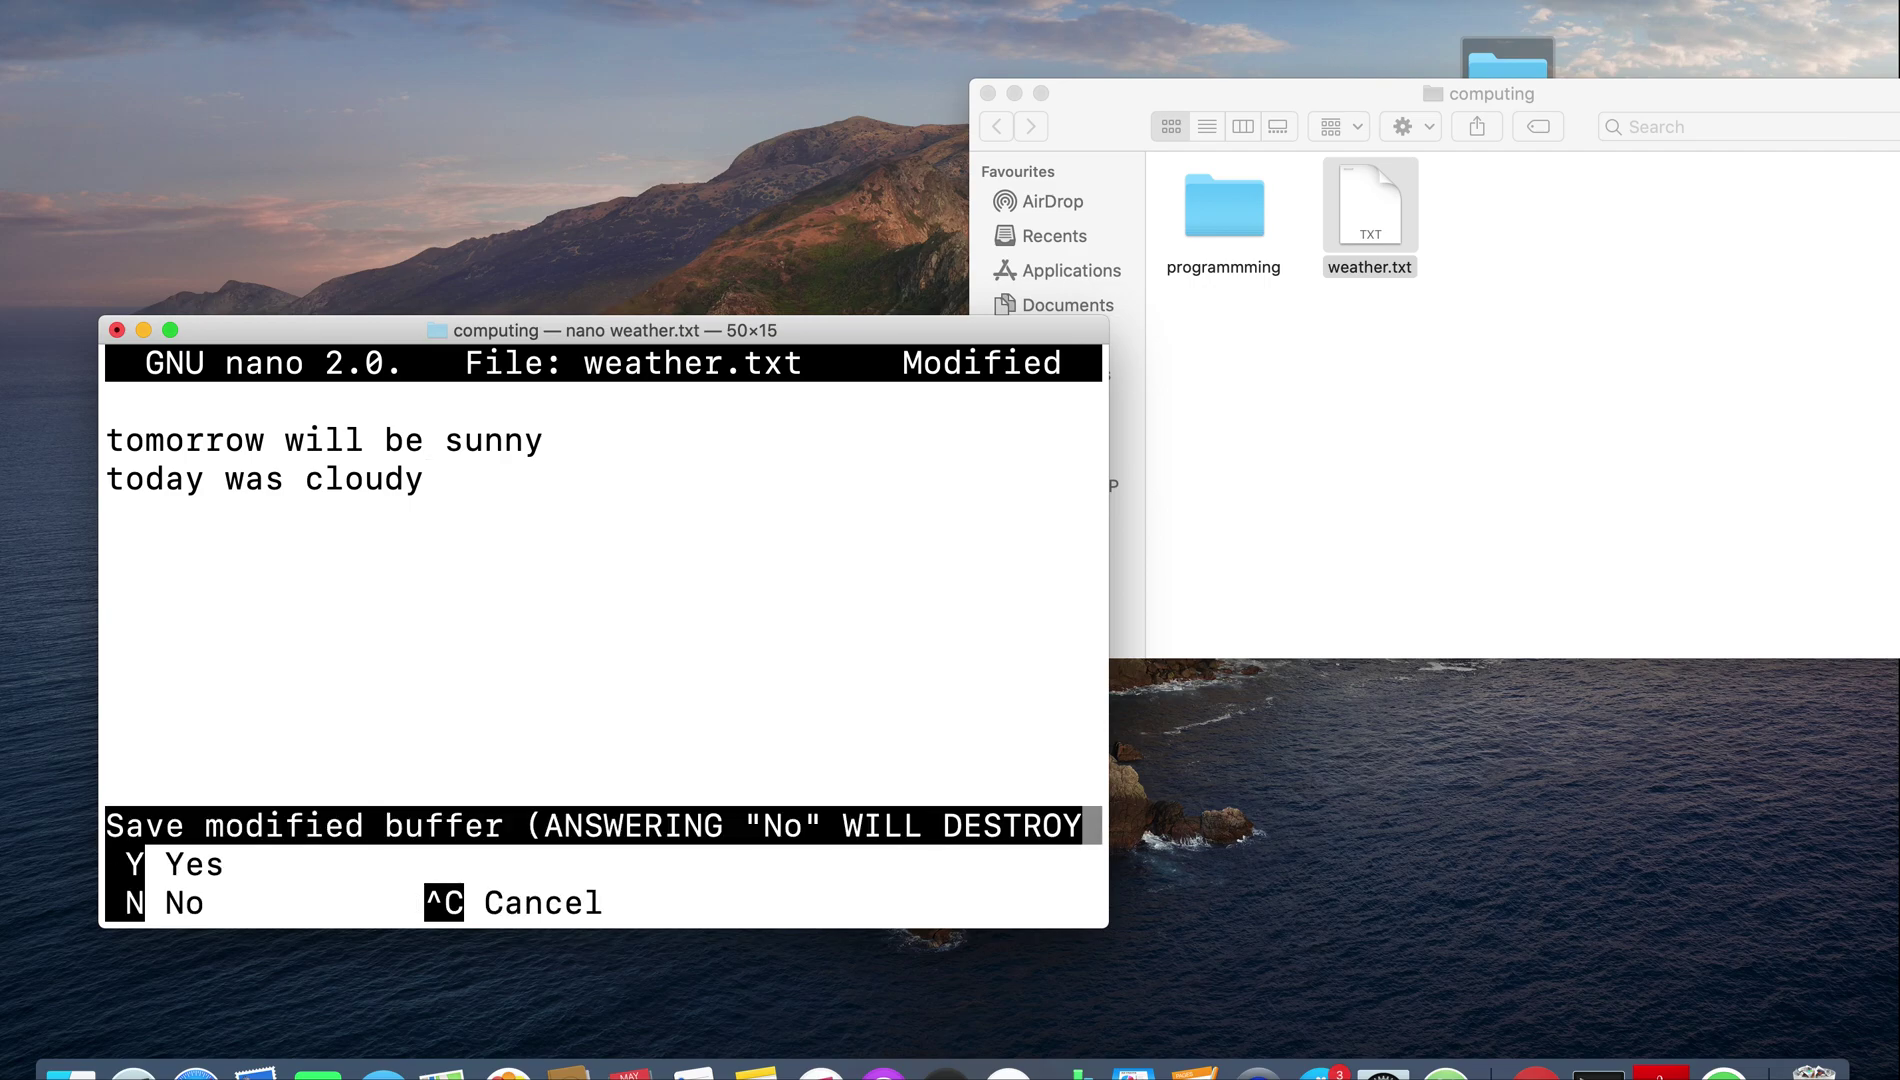
{"action": "key", "text": "y"}
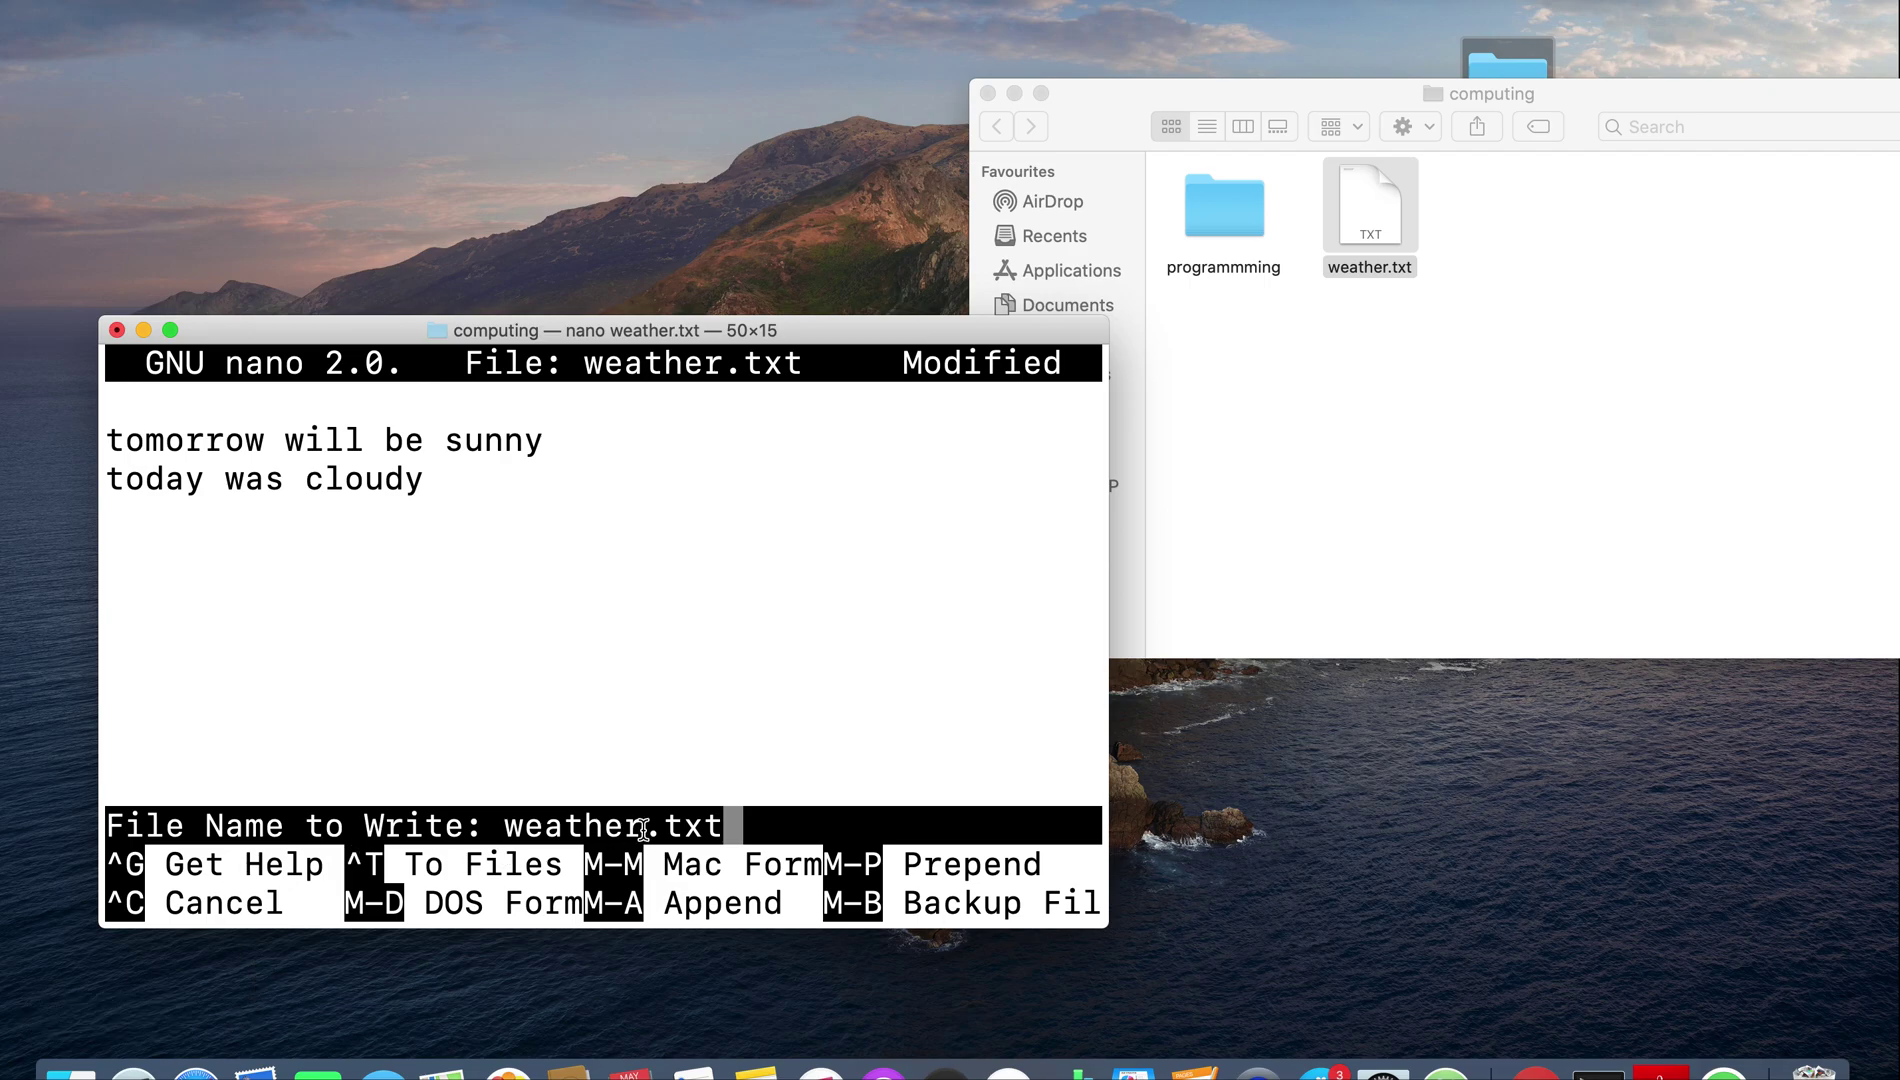
{"action": "key", "text": "Left"}
{"action": "key", "text": "Left"}
{"action": "key", "text": "Left"}
{"action": "key", "text": "Left"}
{"action": "key", "text": "Left"}
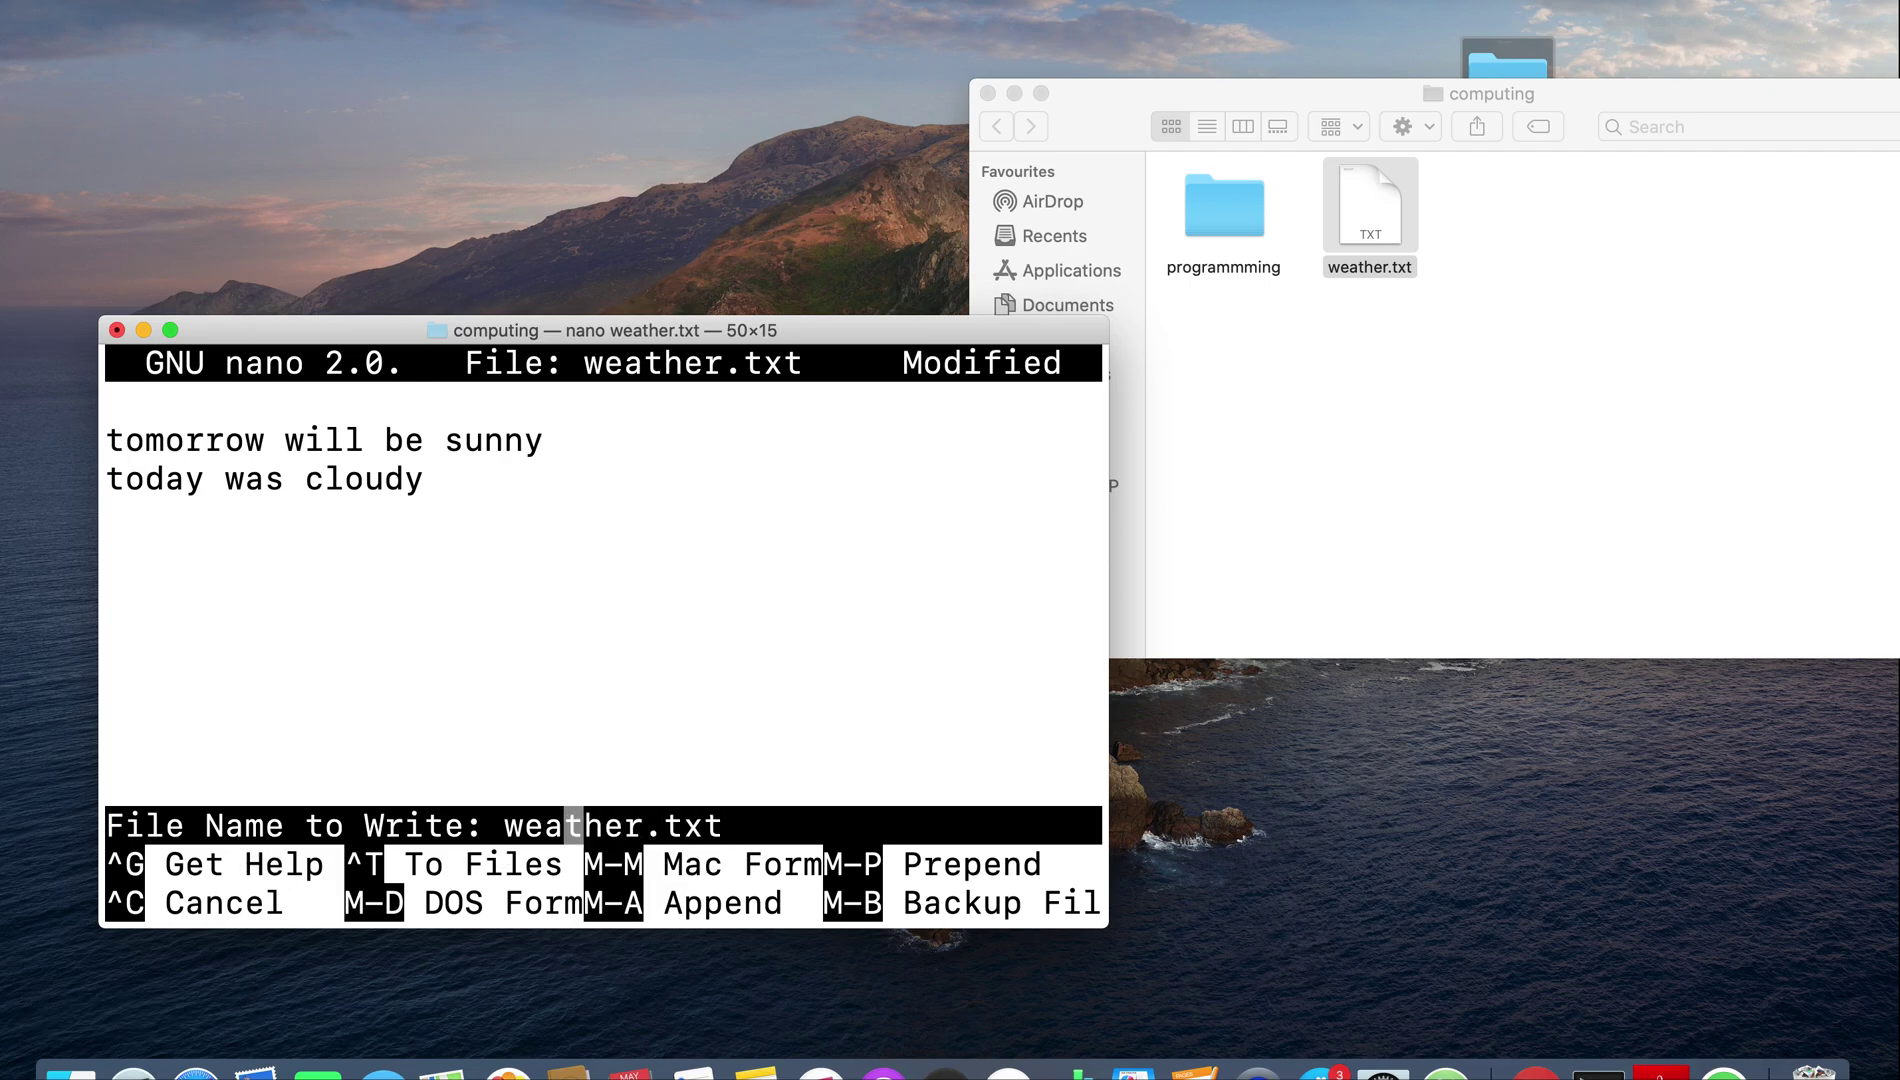
{"action": "key", "text": "Left"}
{"action": "key", "text": "Left"}
{"action": "key", "text": "Left"}
{"action": "type", "text": "new"}
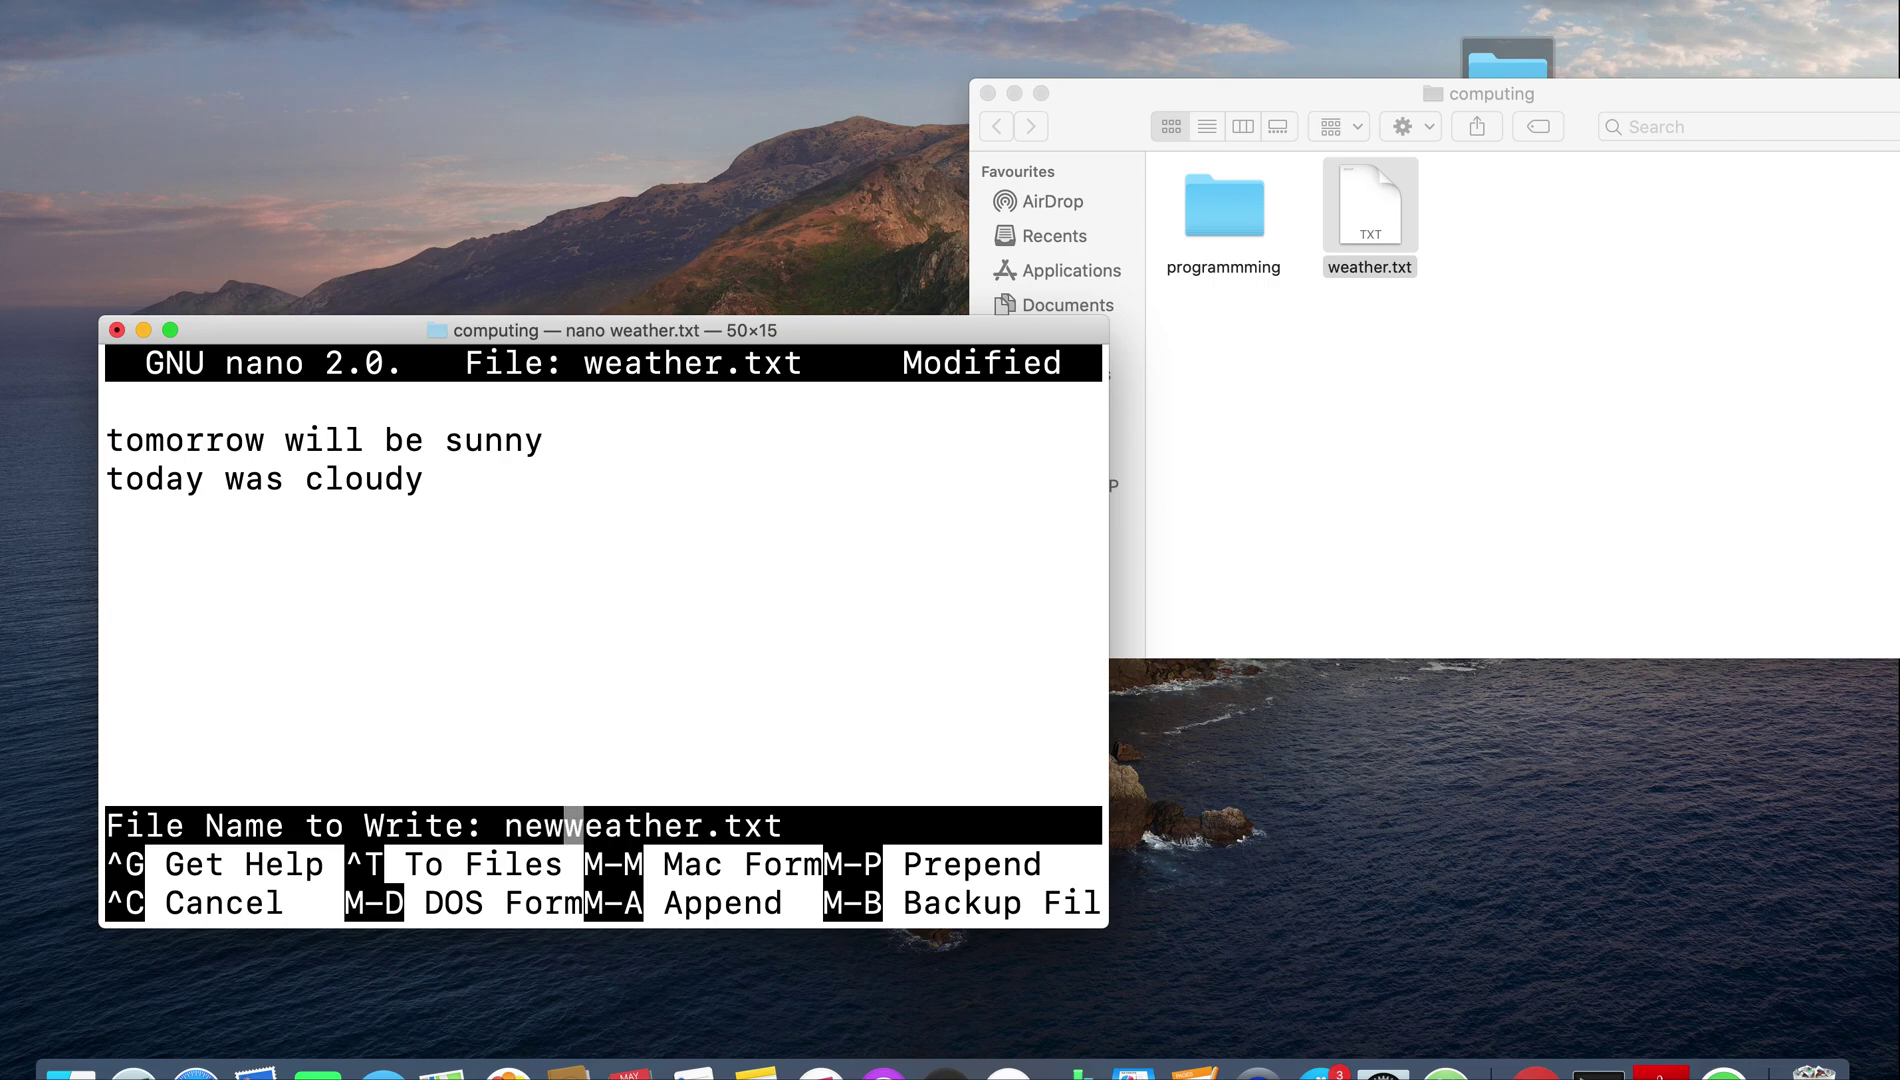
{"action": "type", "text": "_"}
{"action": "key", "text": "Return"}
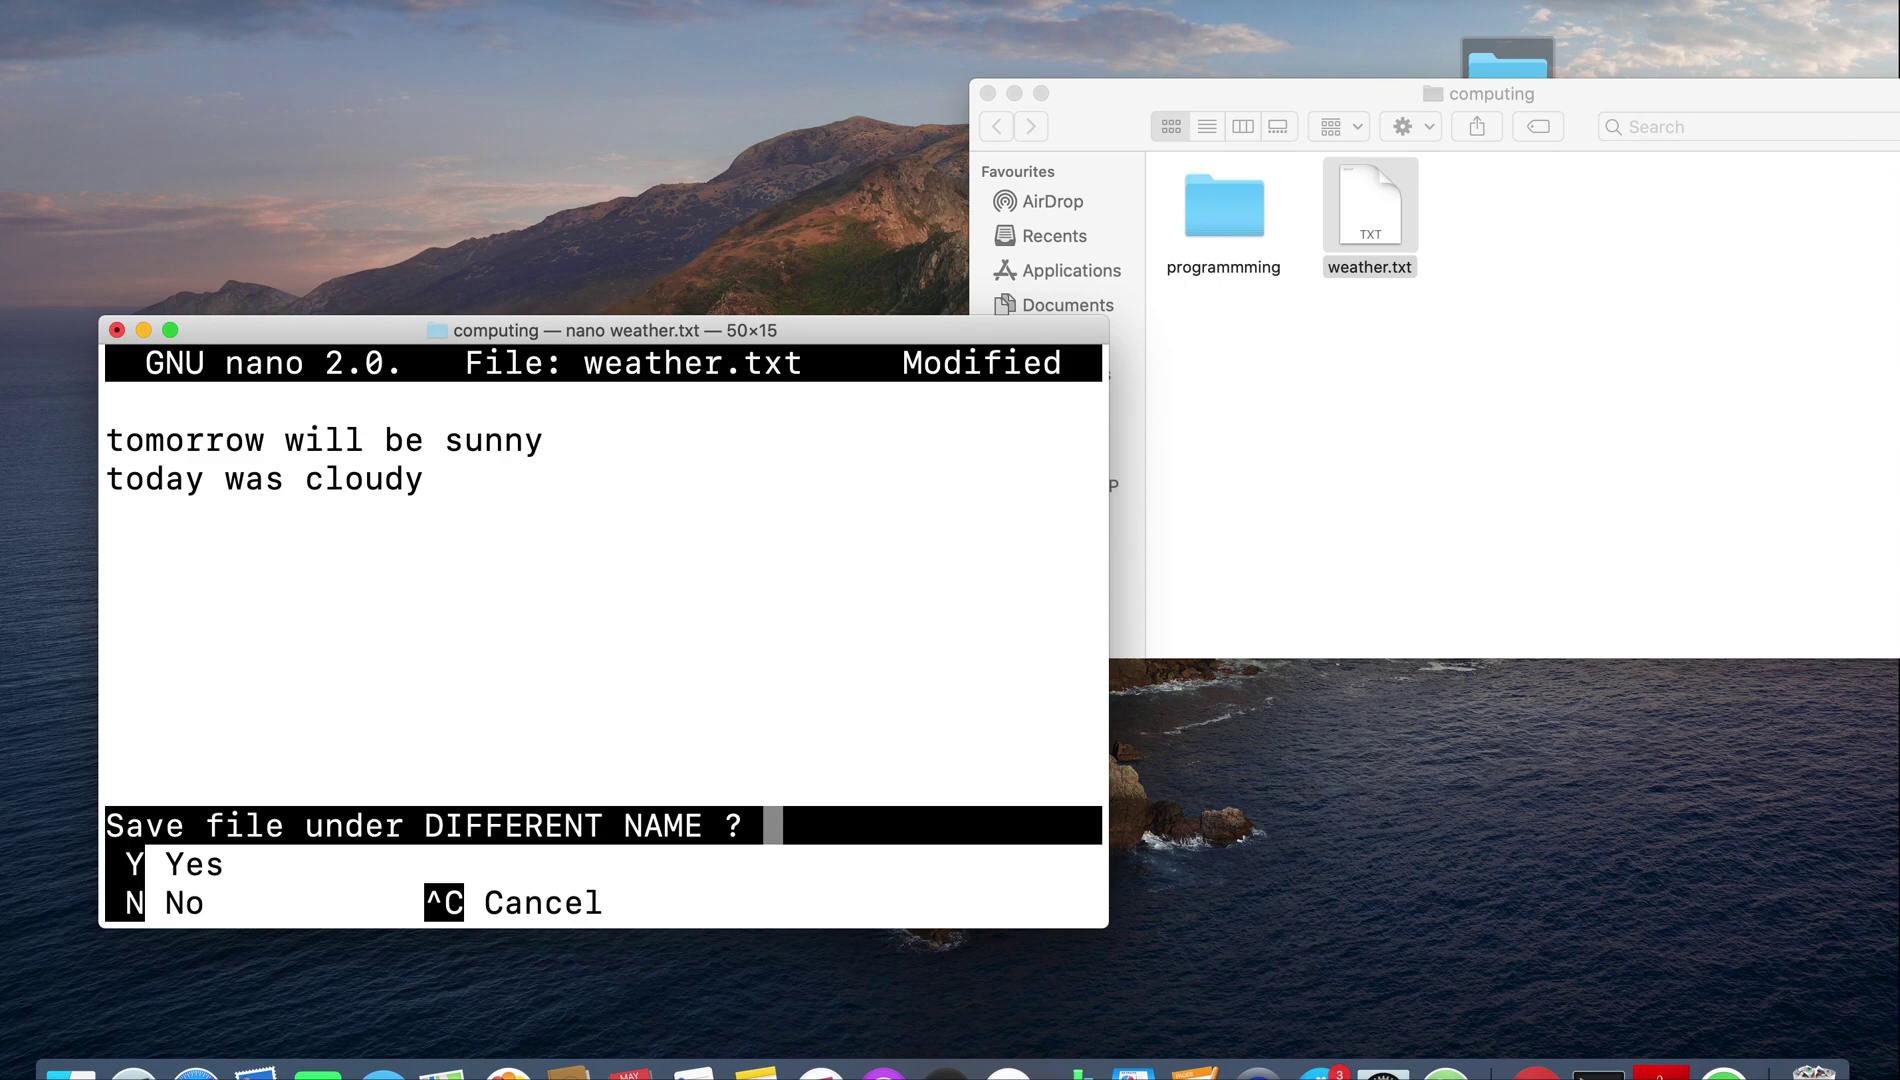
{"action": "key", "text": "y"}
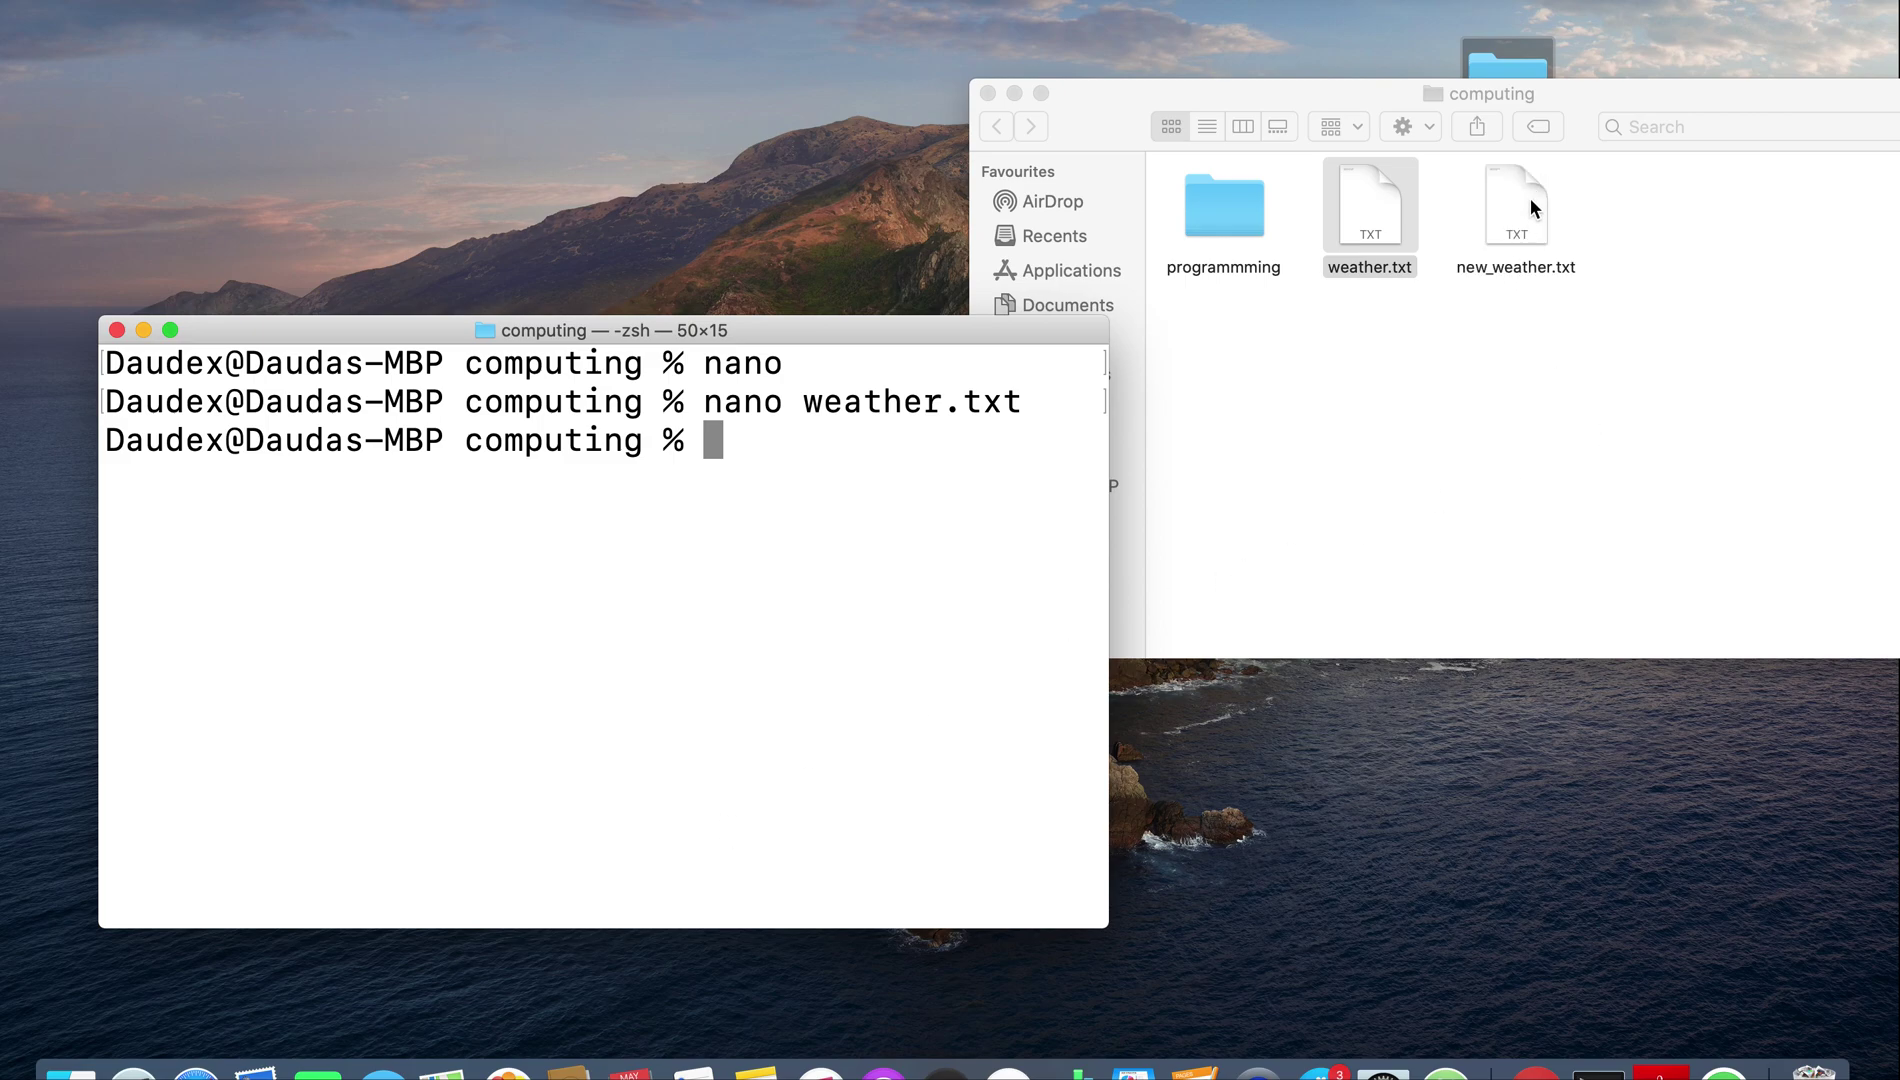
{"action": "double_click", "coordinate": [1528, 201]}
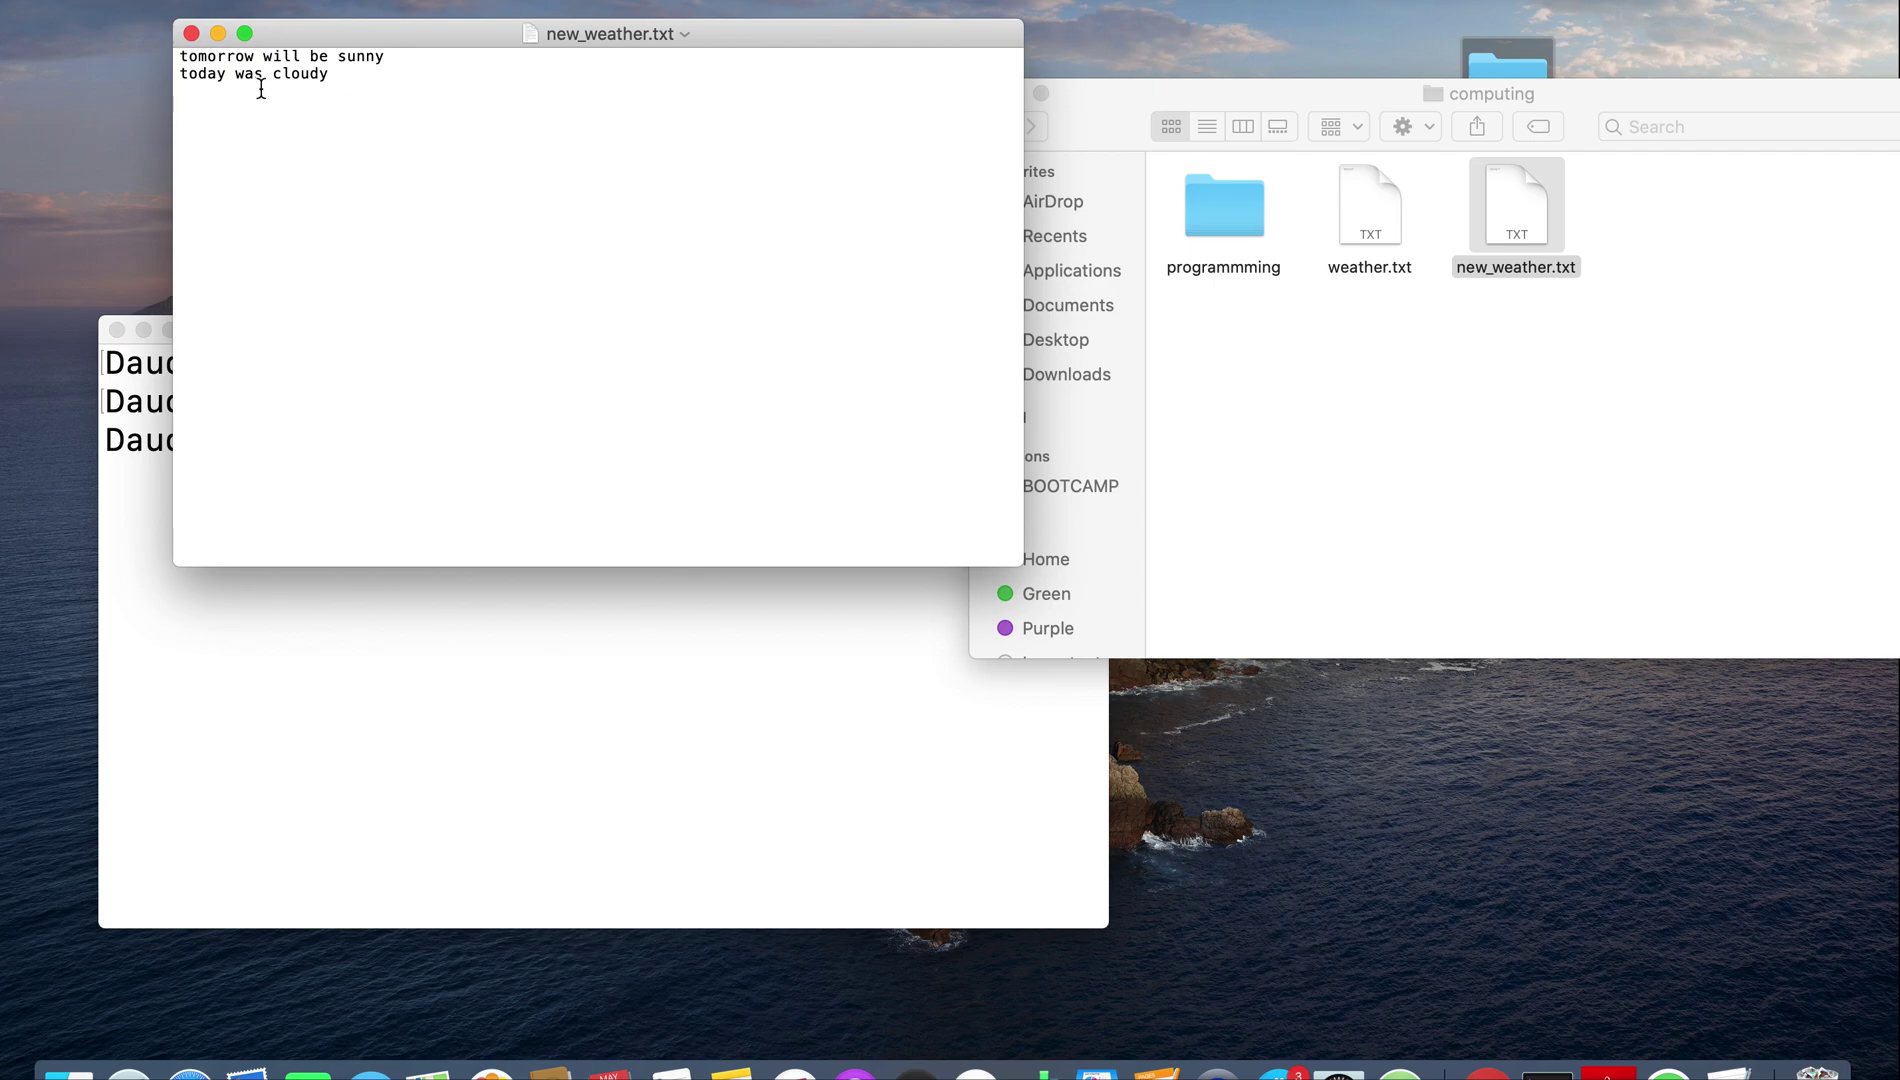
{"action": "left_click", "coordinate": [191, 33]}
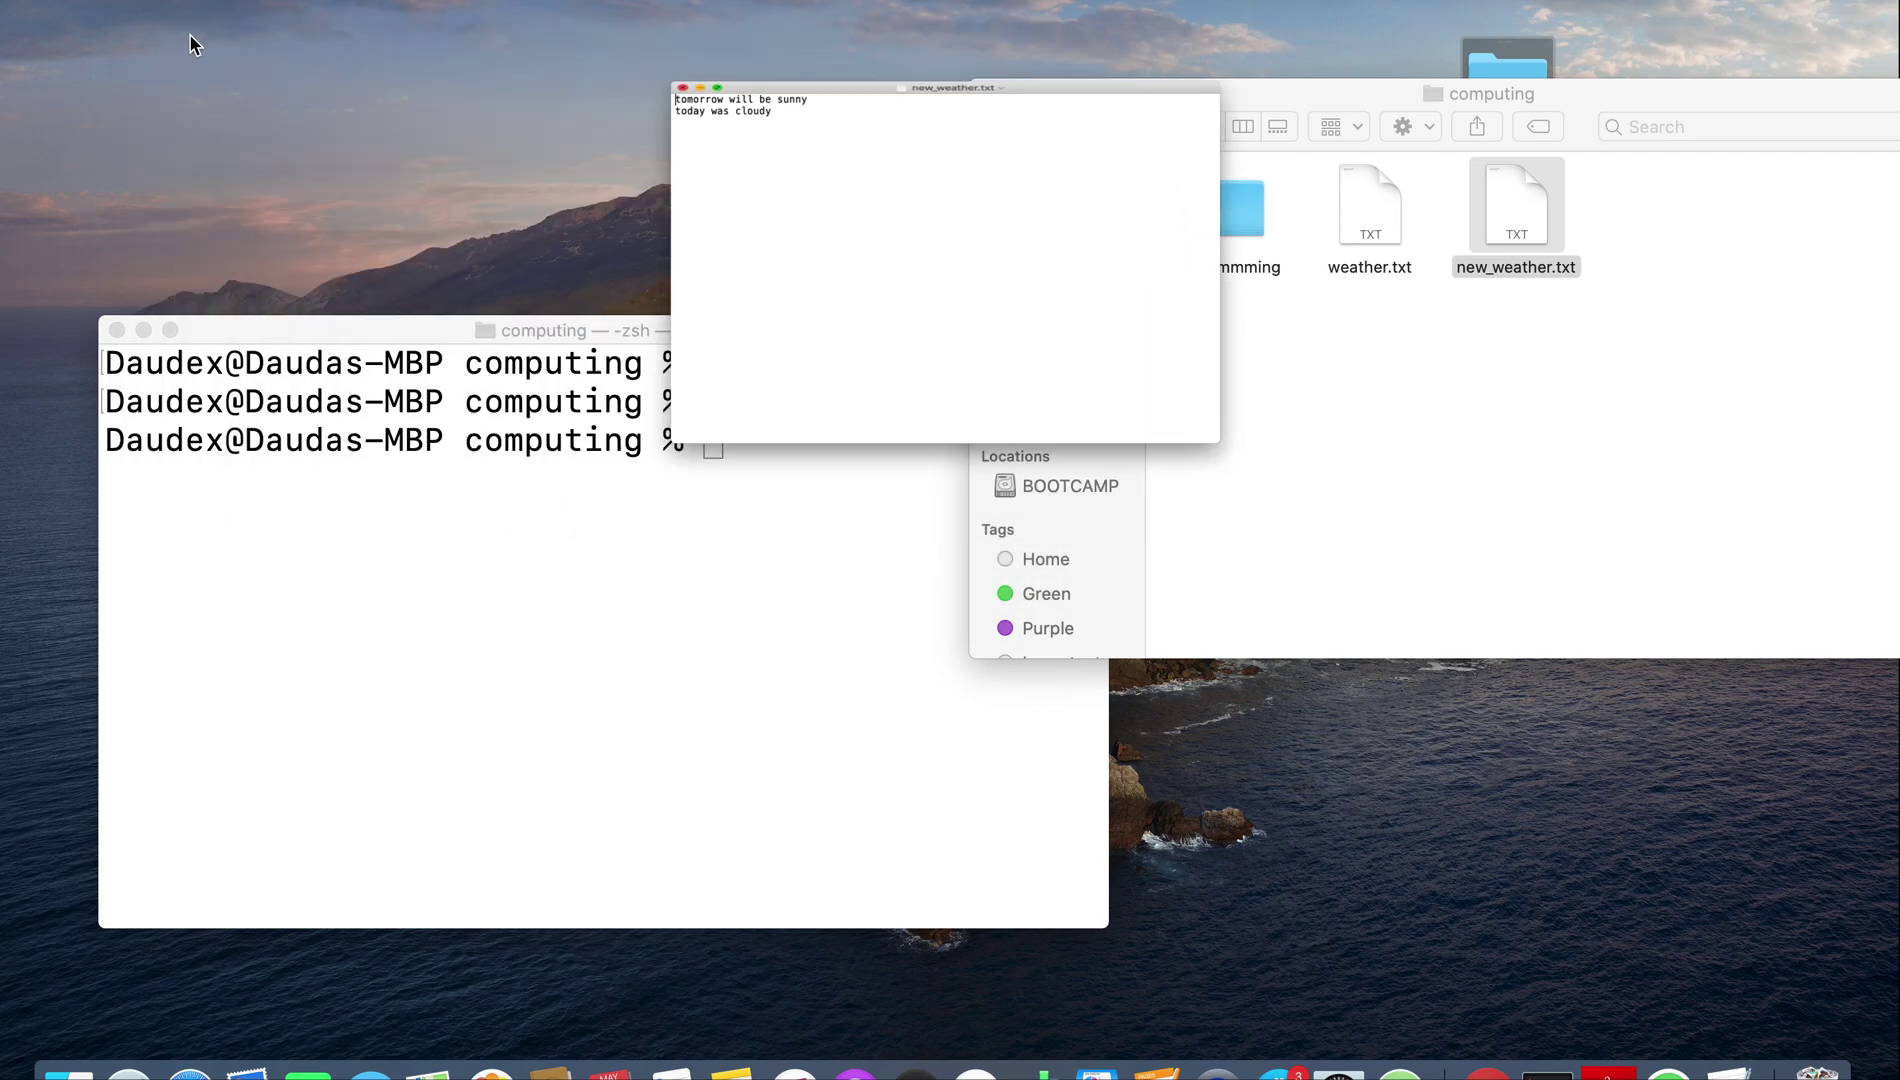